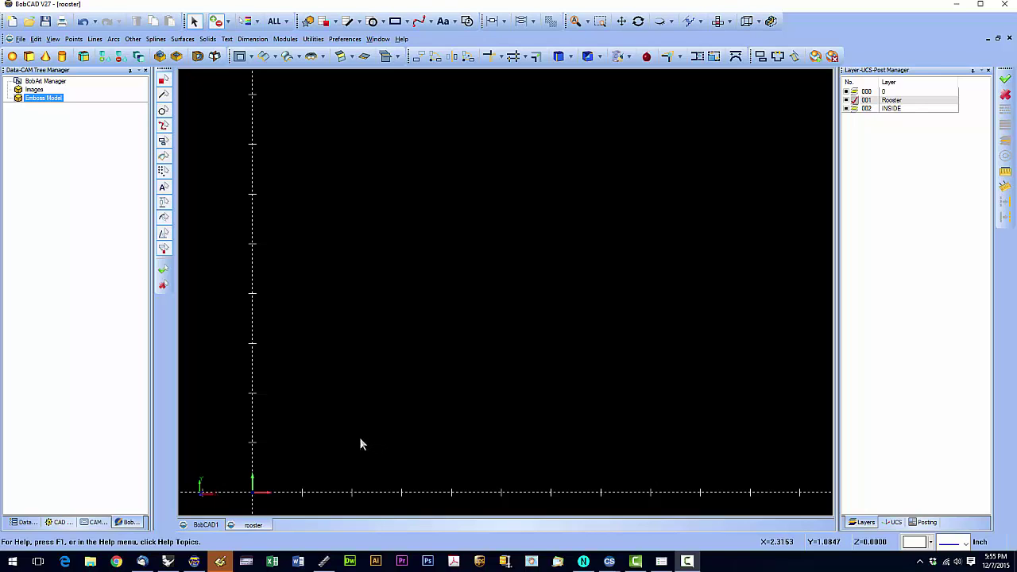
- Load IMG_0021.JPG from the Images category as a reference photo and zoom in on it
left_click(34, 522)
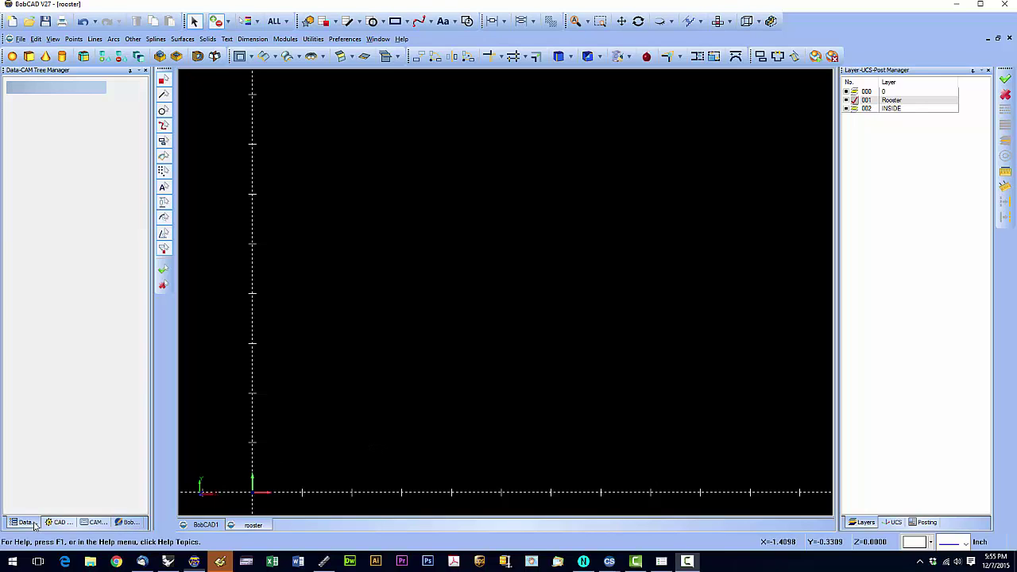
left_click(129, 522)
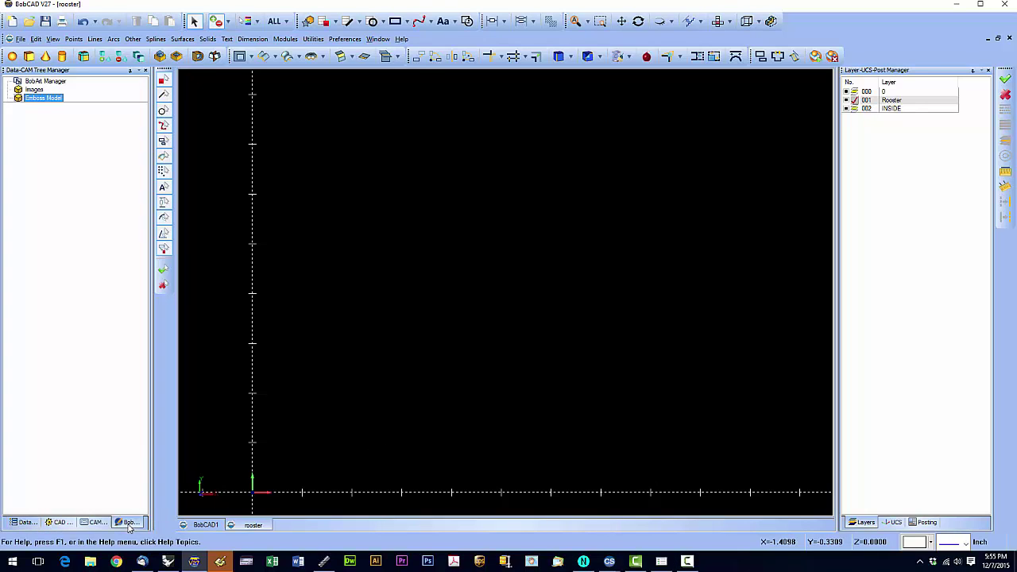
left_click(36, 90, "ctrl")
right_click(41, 90)
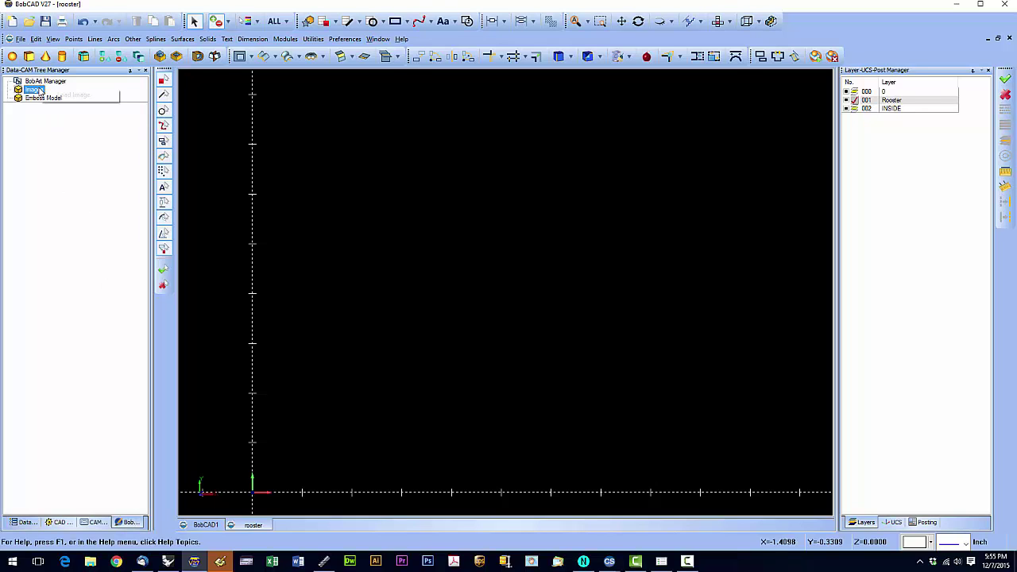
left_click(68, 95)
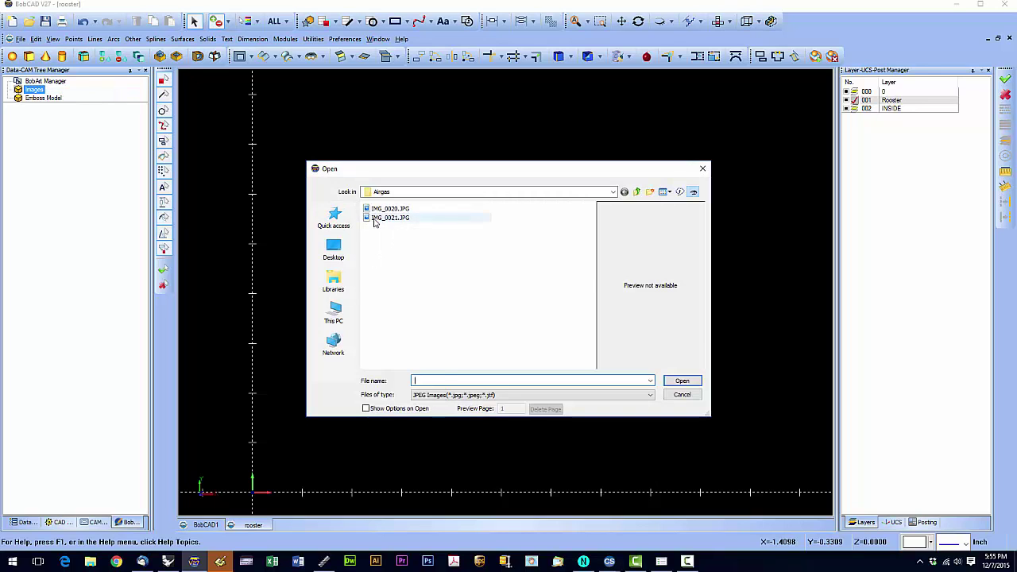
left_click(389, 217)
double_click(375, 219)
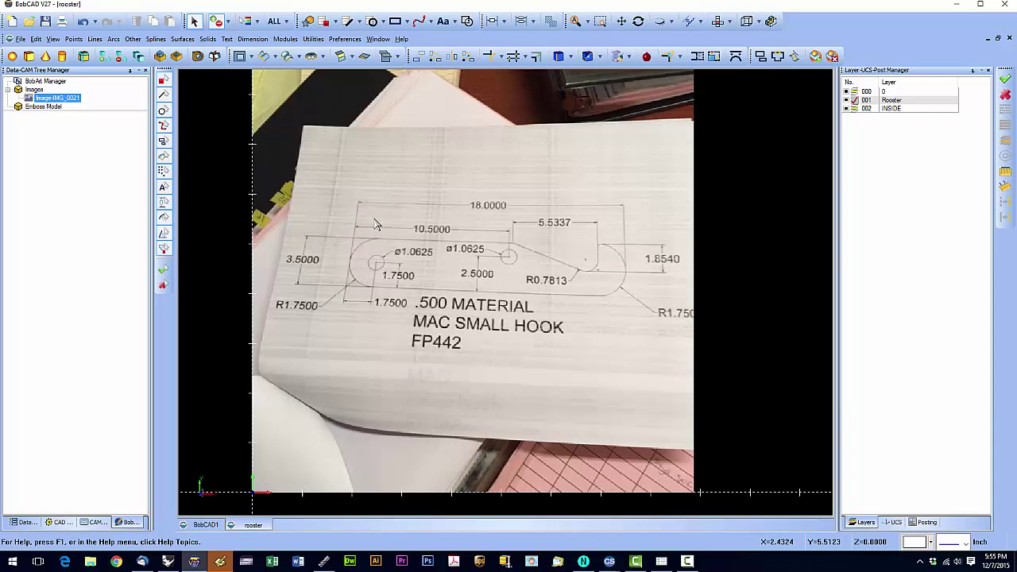
scroll(512, 248, "up", 2)
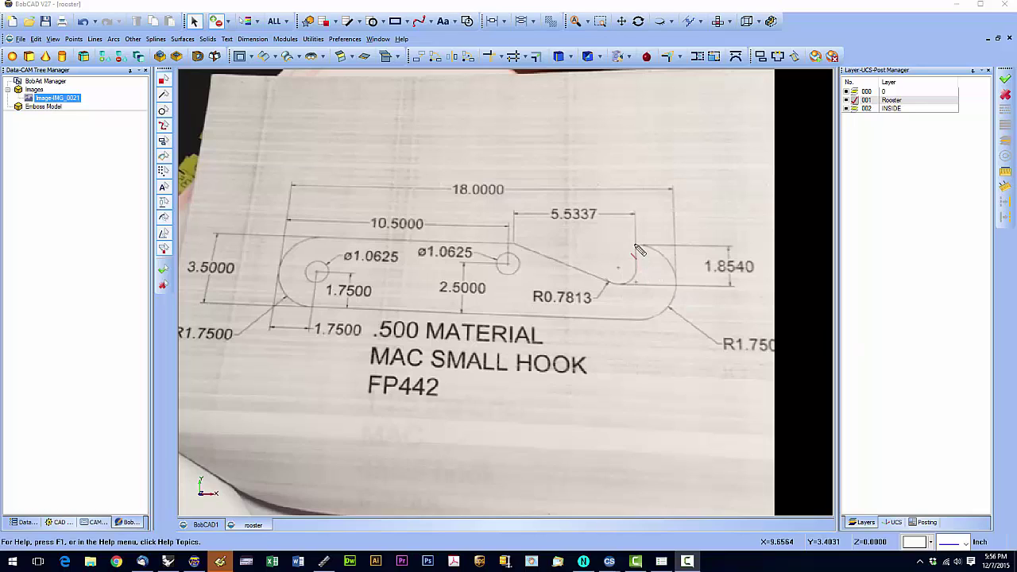
left_click(635, 244)
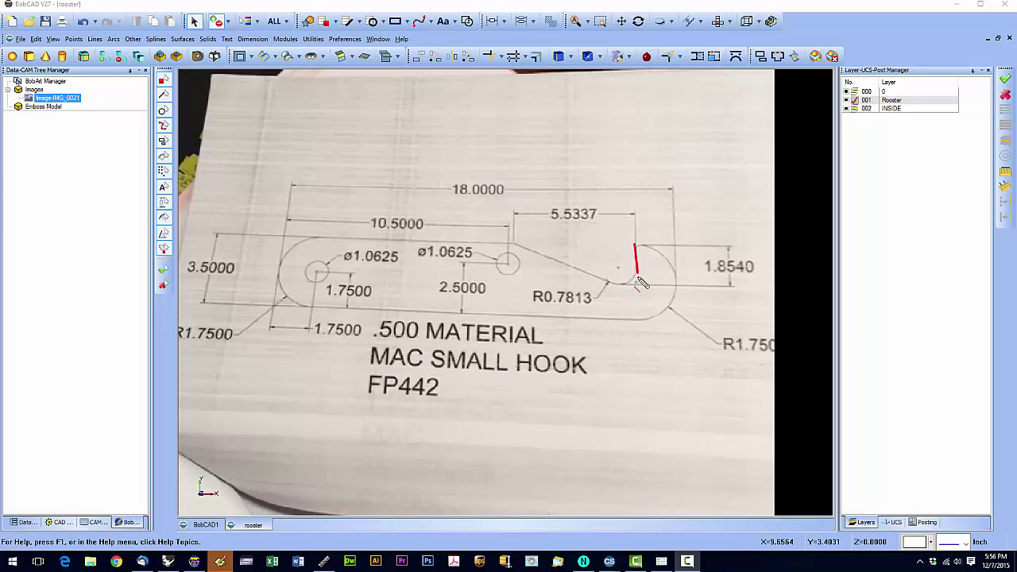
left_click(633, 319)
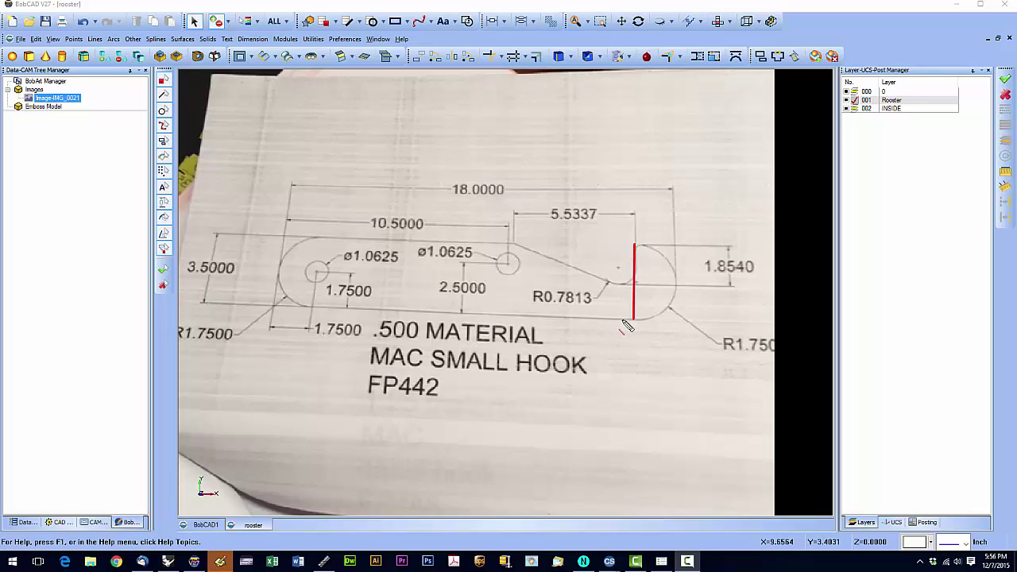
left_click(513, 244)
left_click(511, 317)
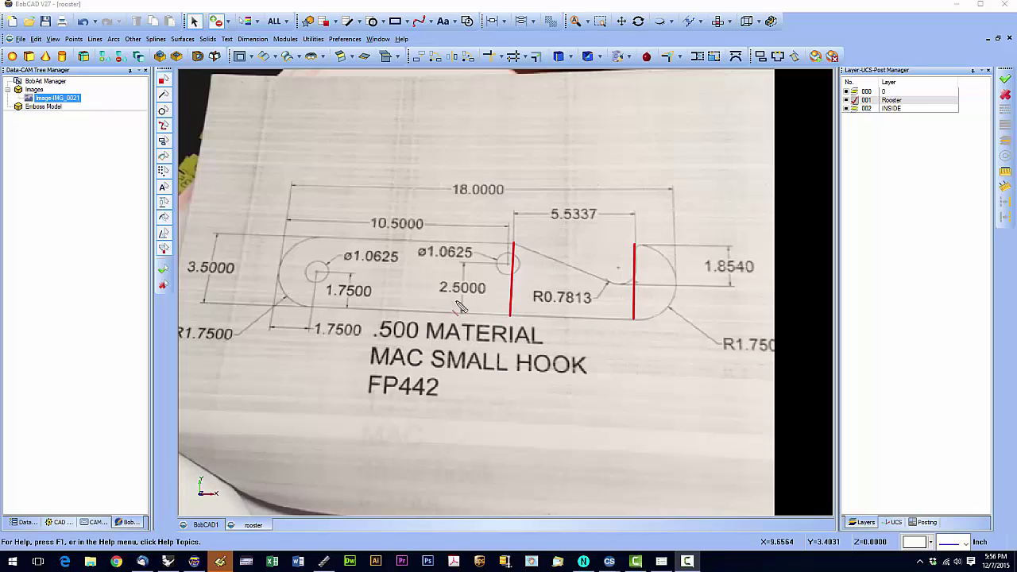
left_click(675, 285)
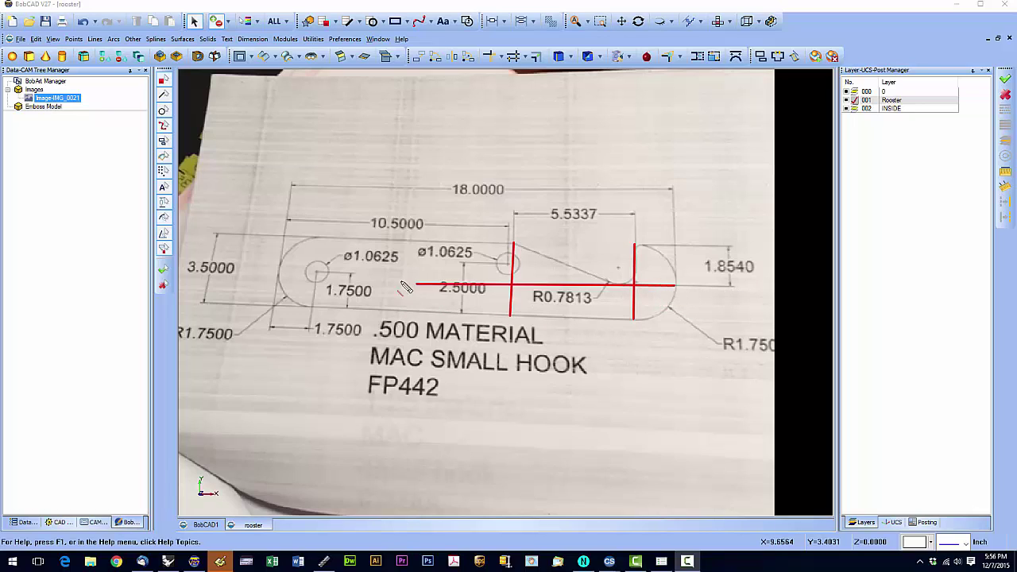
left_click(279, 275)
left_click(675, 267)
left_click(281, 257)
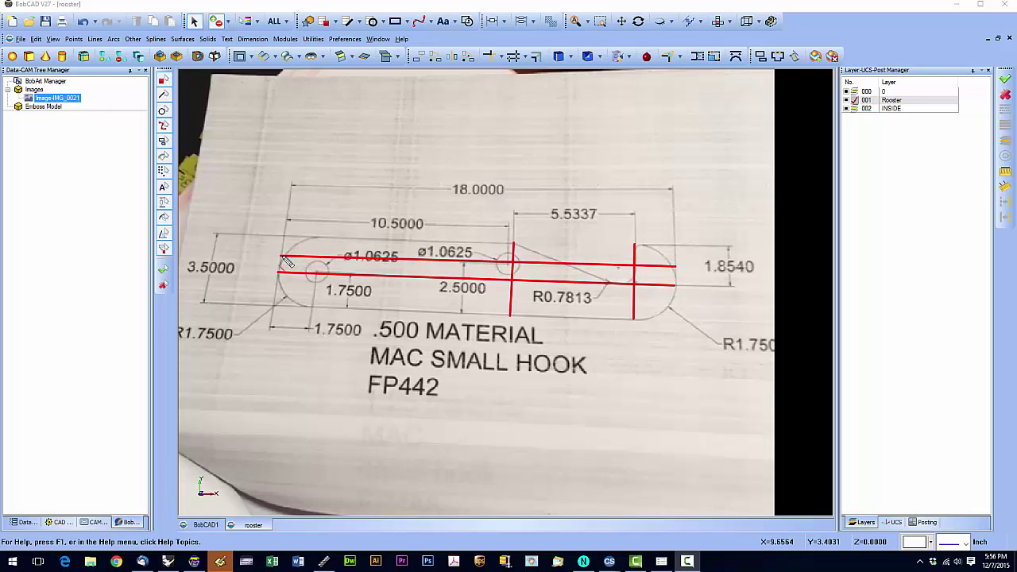
left_click(619, 246)
left_click(618, 320)
key("ctrl+z")
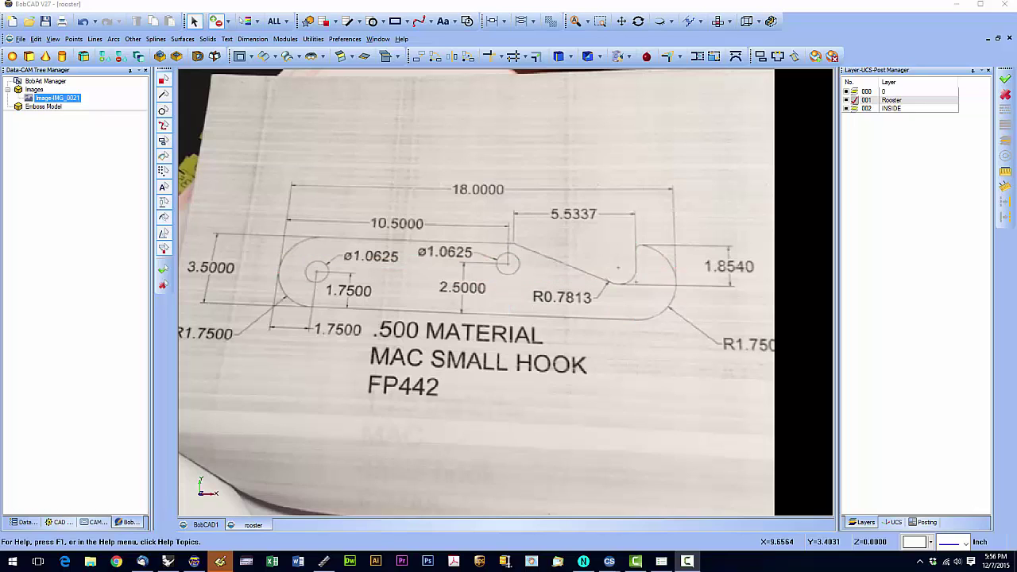
- Blank the Image-IMG_0021 photo and switch the side panel back to the data tree
right_click(32, 101)
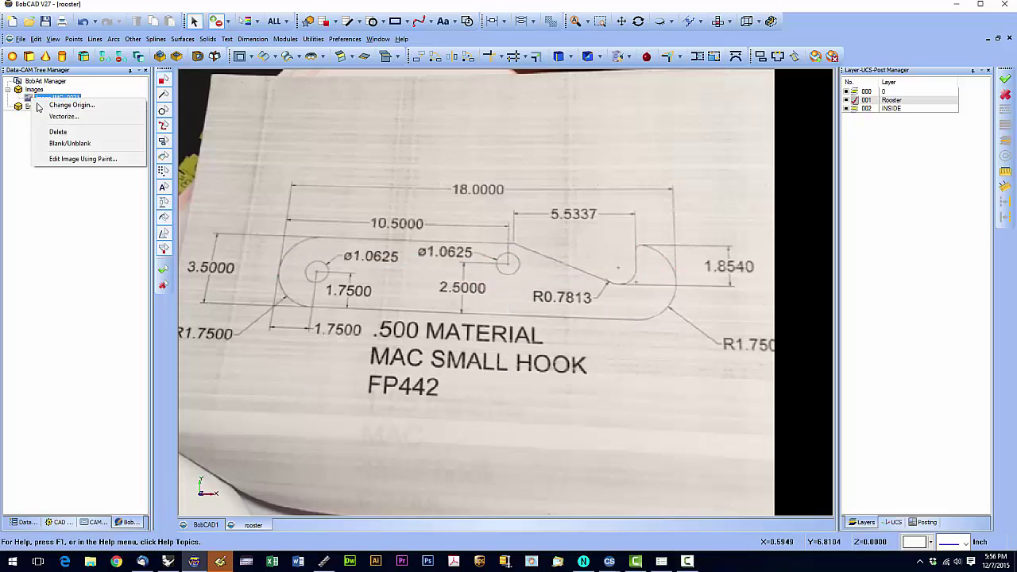
left_click(63, 145)
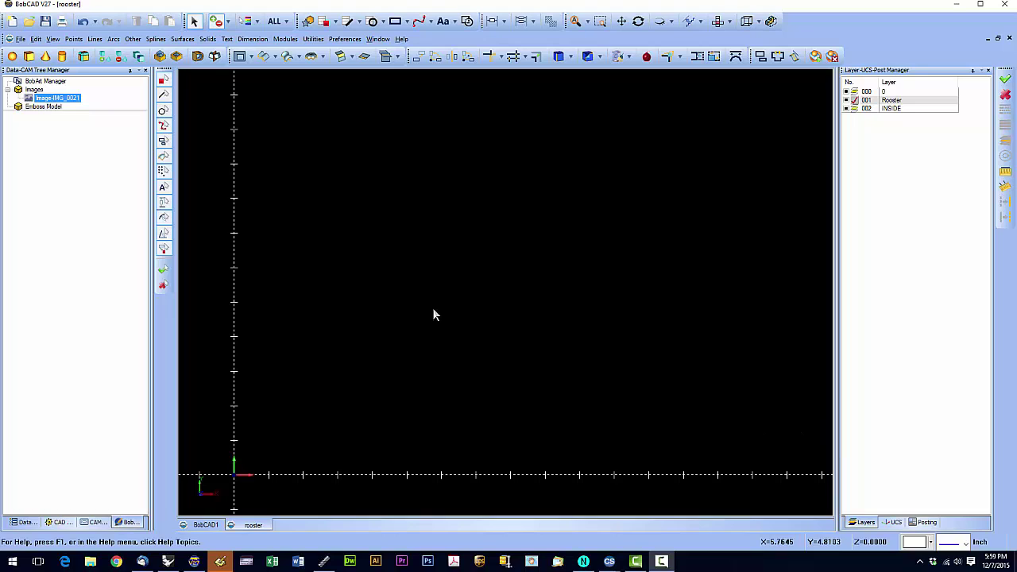
left_click(30, 522)
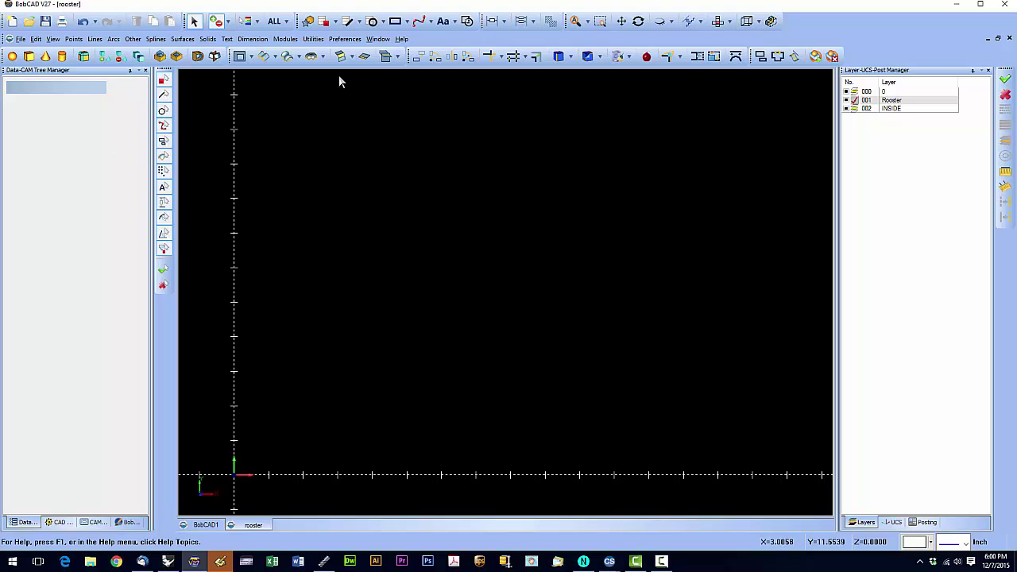
- Draw an 18 by 3.5 rectangle anchored by its bottom-left corner at the origin
left_click(407, 24)
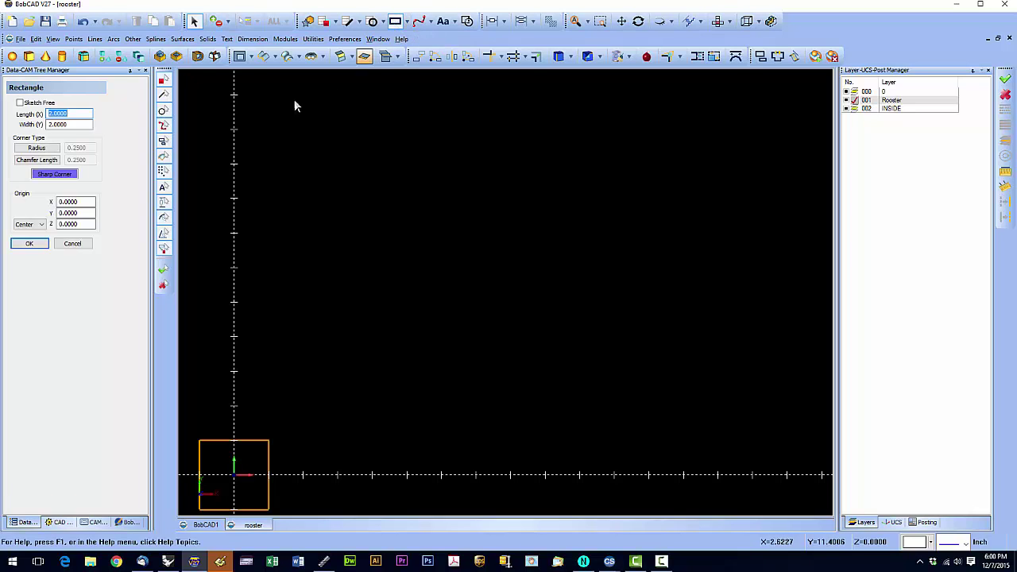
left_click(50, 114)
double_click(50, 114)
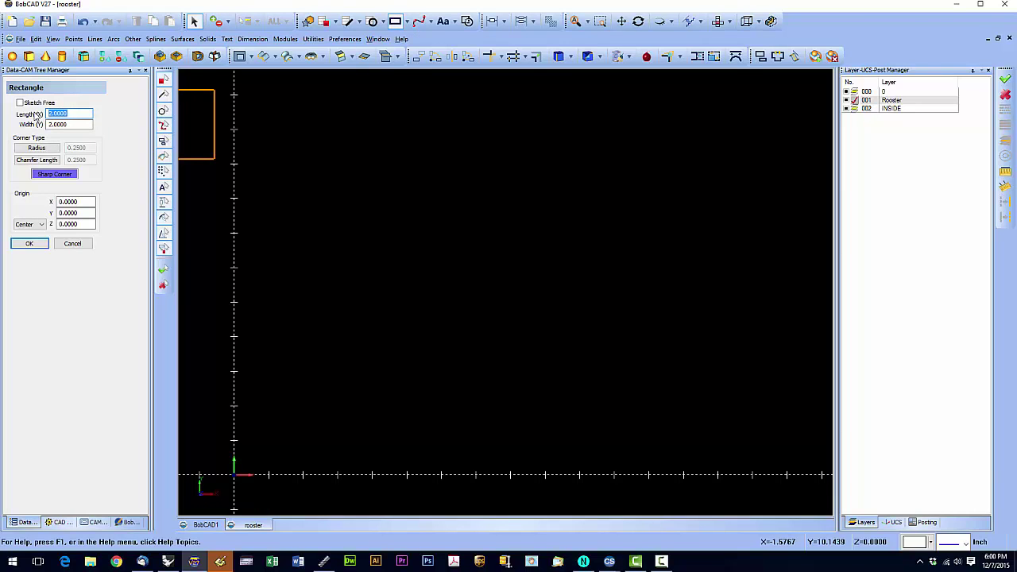
type("18")
key("Tab")
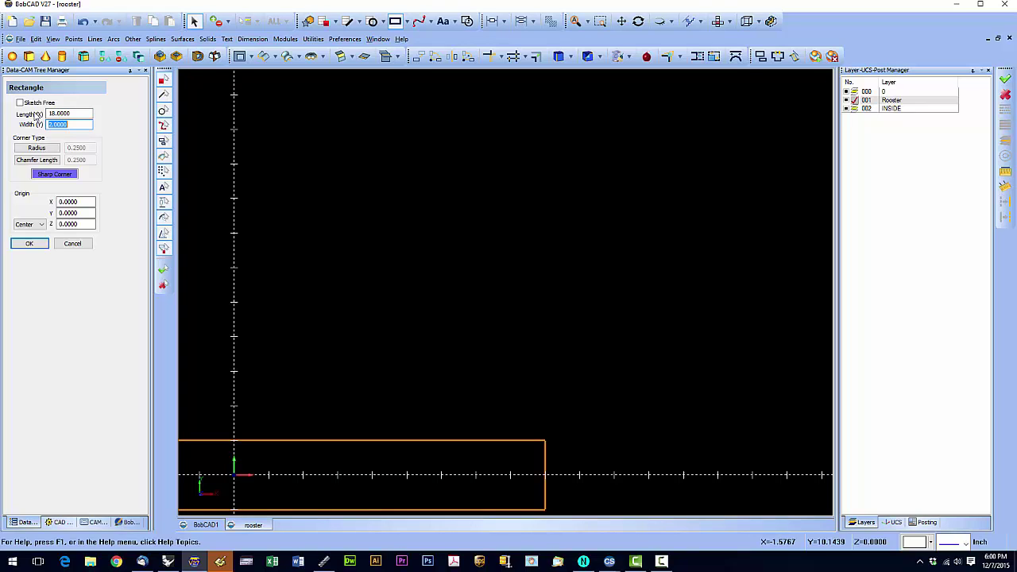
type("3.5")
key("Tab")
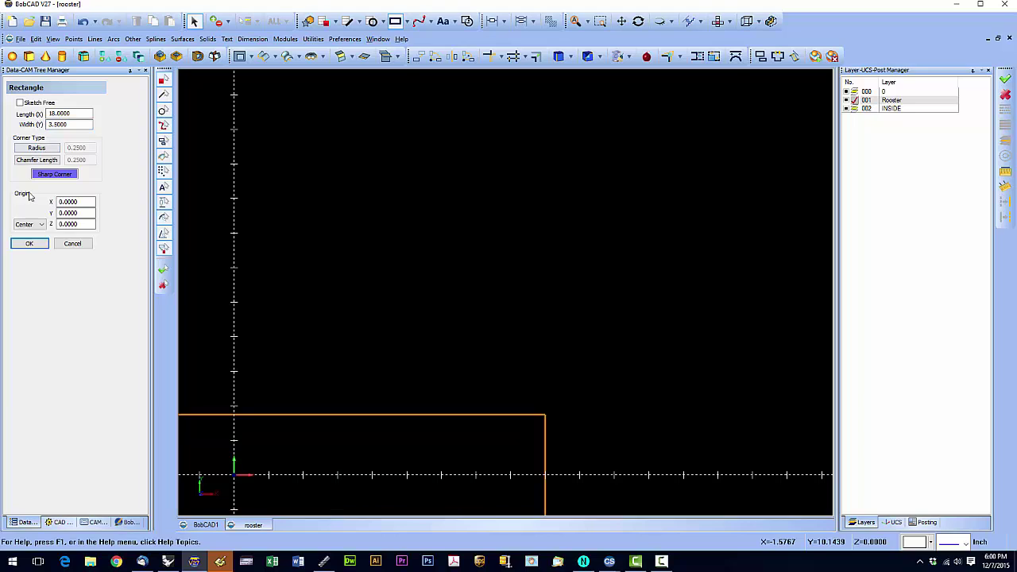
left_click(37, 225)
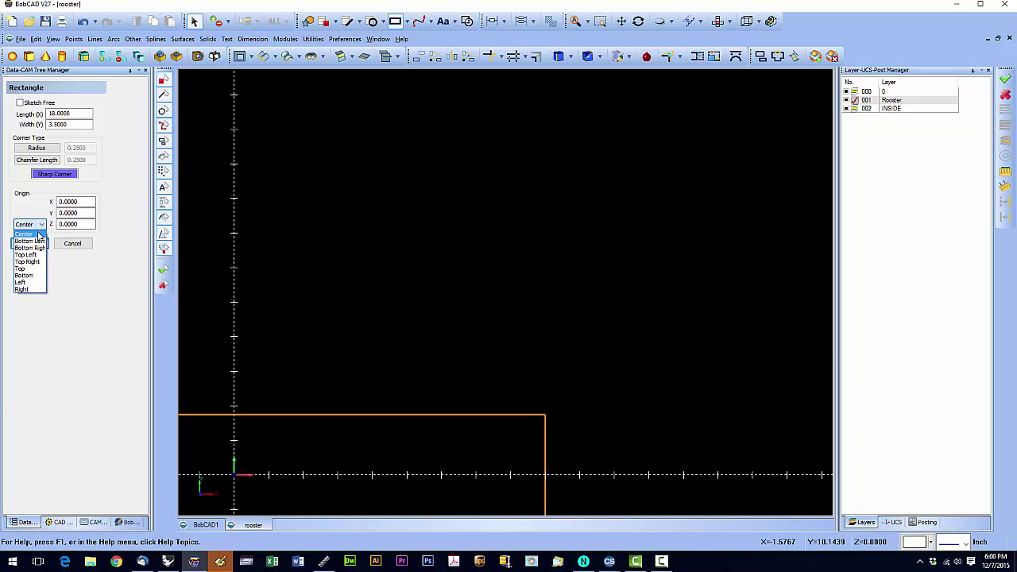
left_click(32, 241)
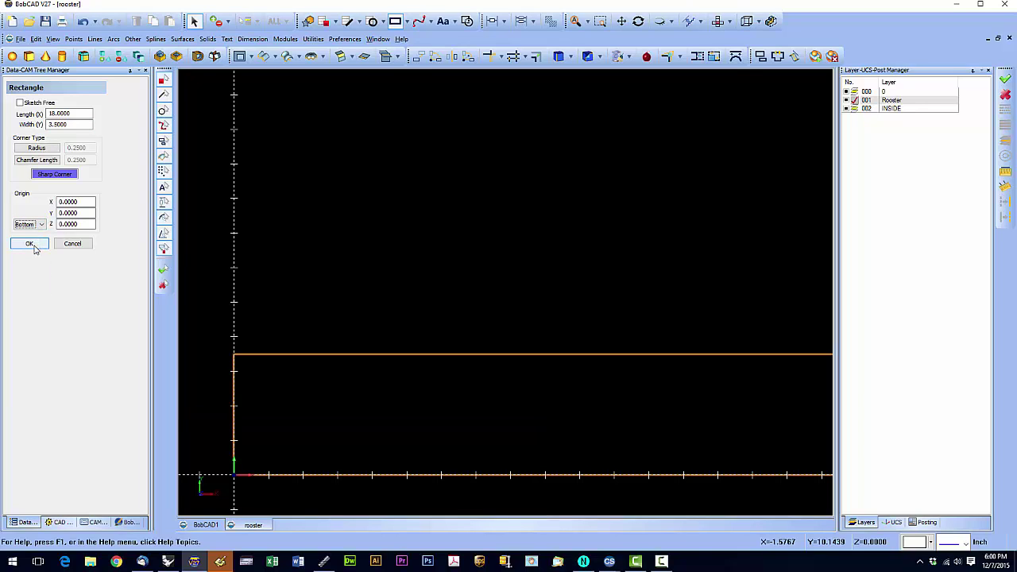
left_click(30, 244)
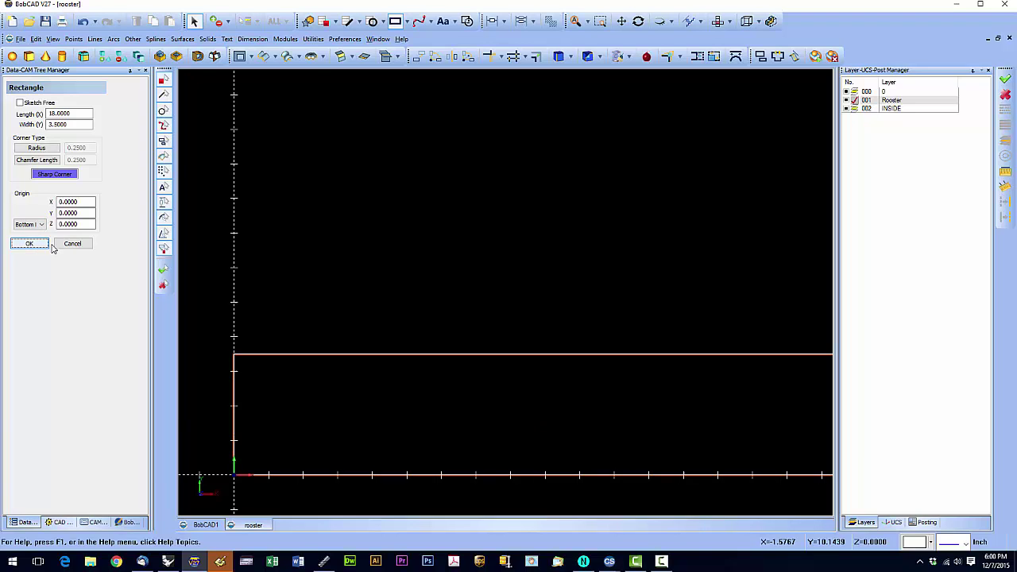
left_click(70, 244)
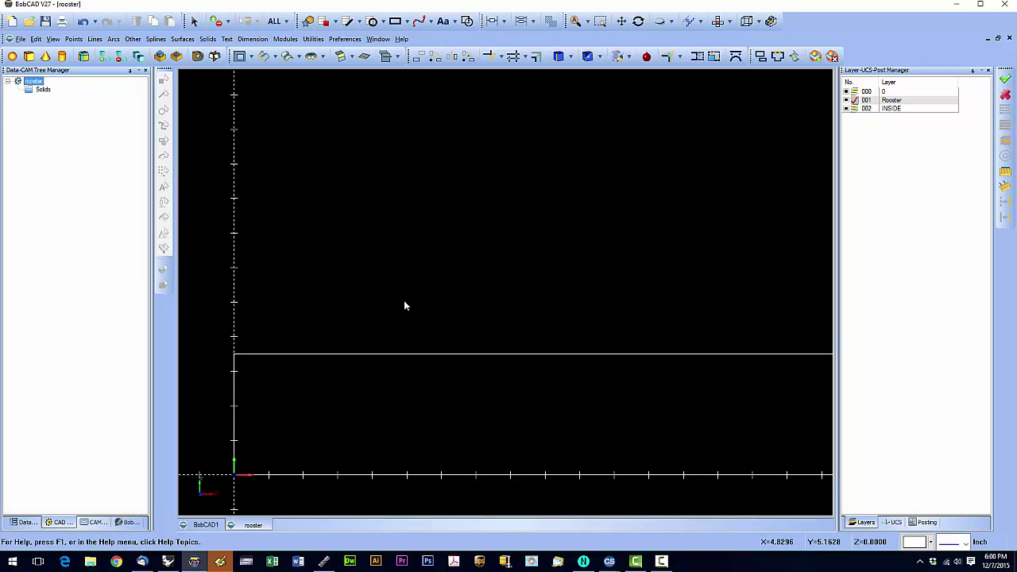
scroll(400, 305, "down", 3)
scroll(524, 350, "up", 1)
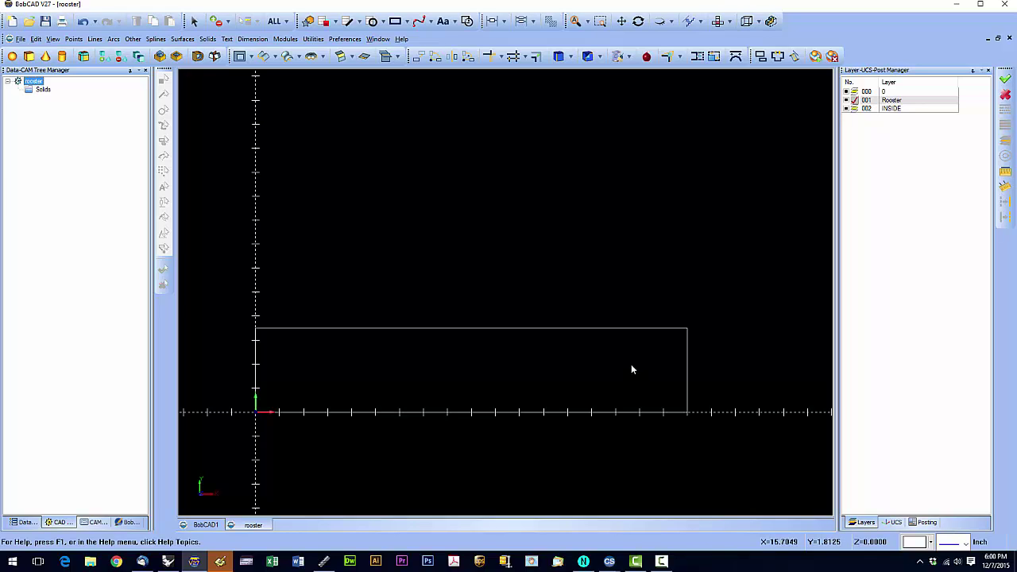
- Add parallel vertical lines 1.75 inside the right edge and 5.5337 left of that line
left_click(359, 22)
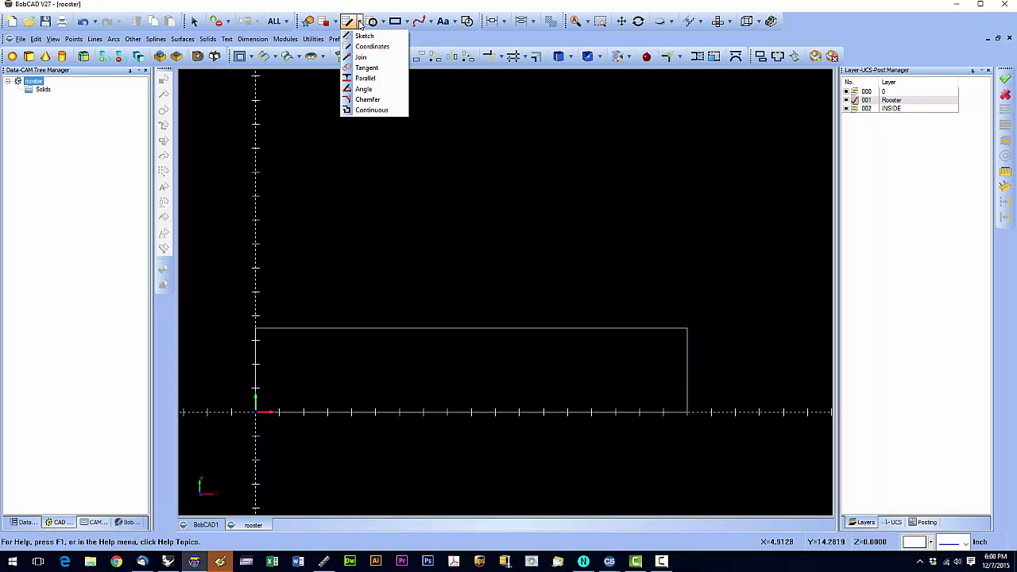
left_click(366, 79)
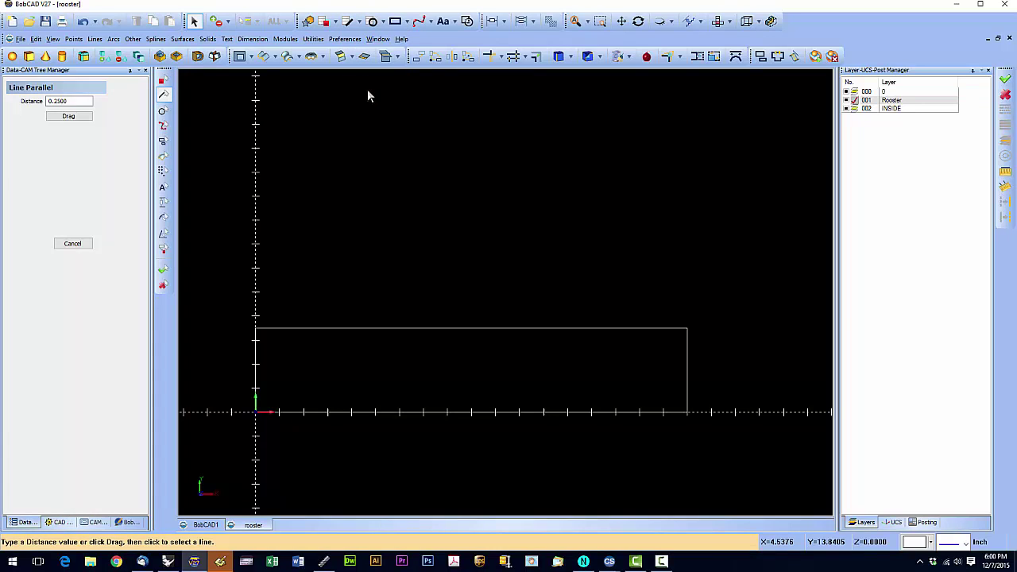
left_click_drag(89, 101, 26, 99)
type("1.75")
key("Tab")
left_click(688, 388)
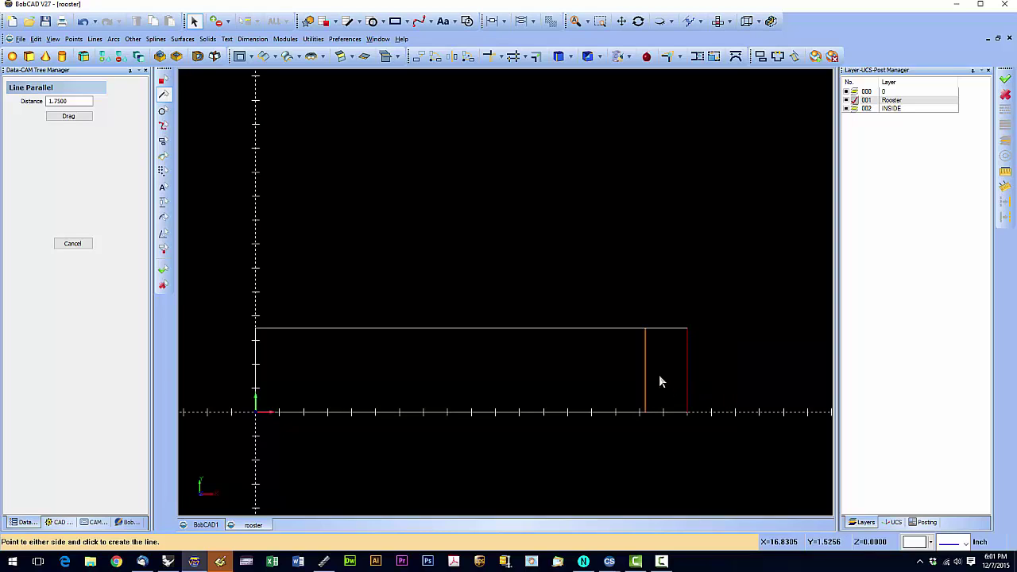
left_click(658, 376)
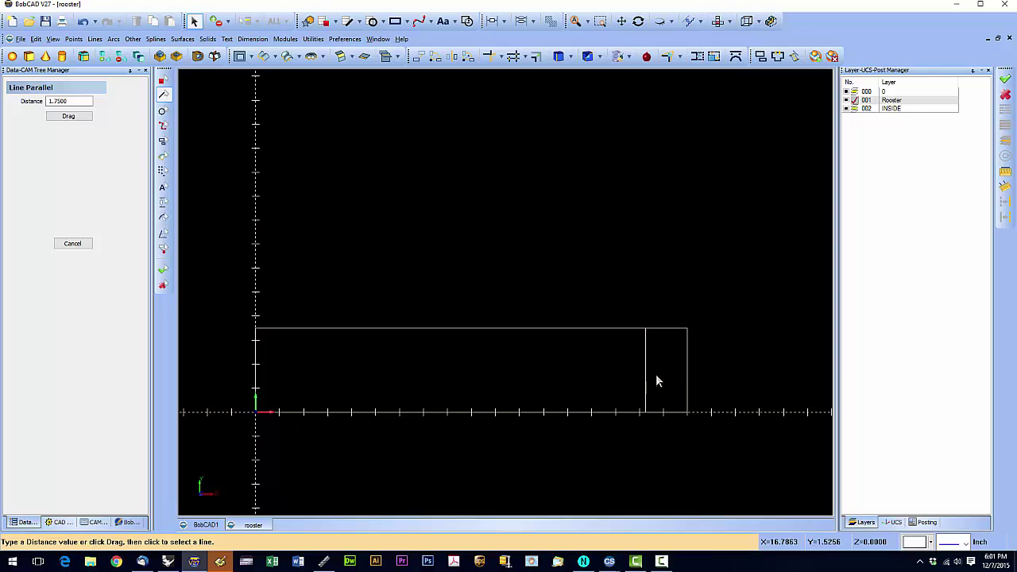
left_click_drag(87, 101, 1, 95)
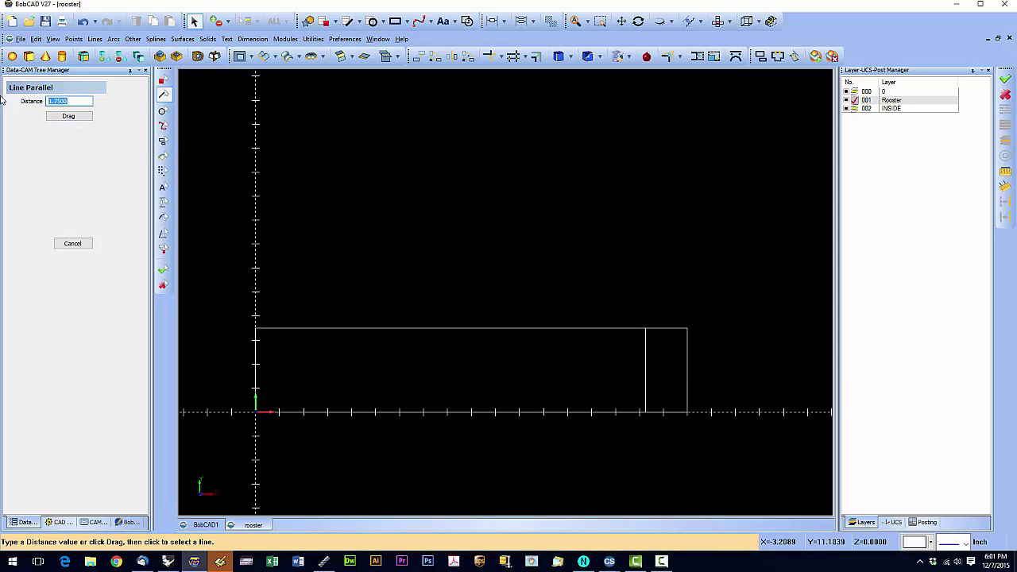
type("5.5337")
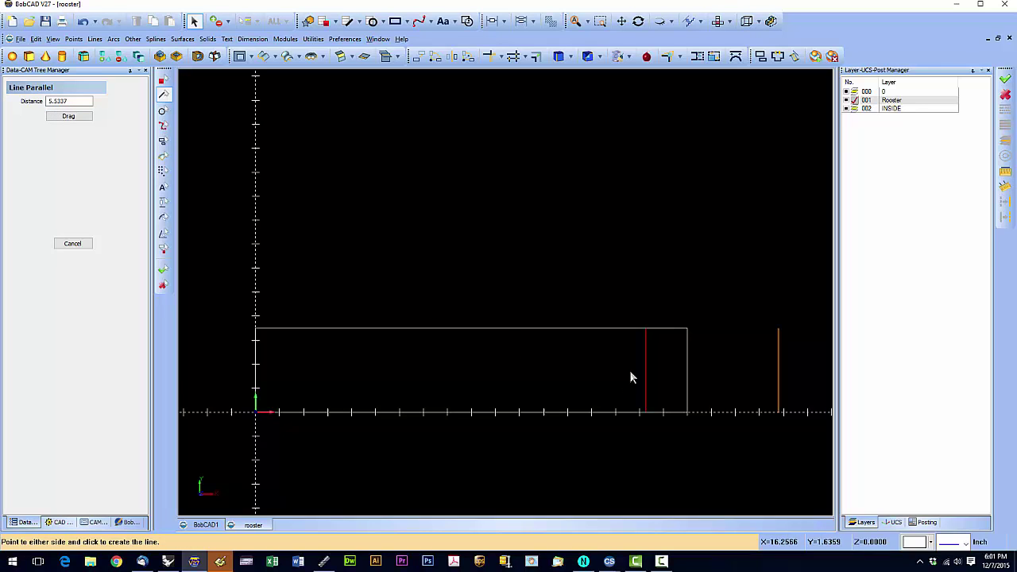
left_click(512, 370)
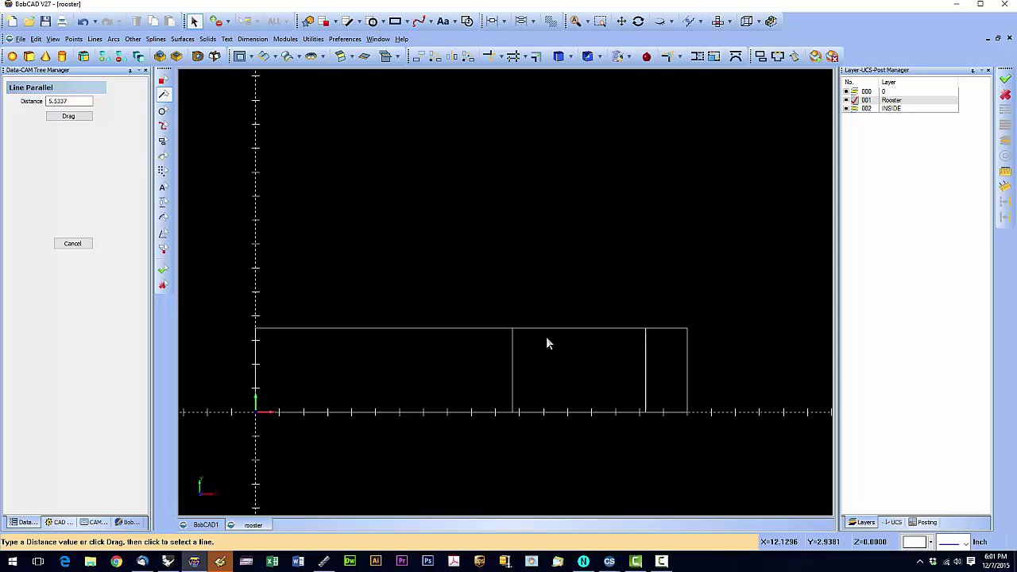
- Add a horizontal parallel line 1.8540 below the rectangle's top edge
left_click(81, 102)
left_click_drag(81, 102, 12, 96)
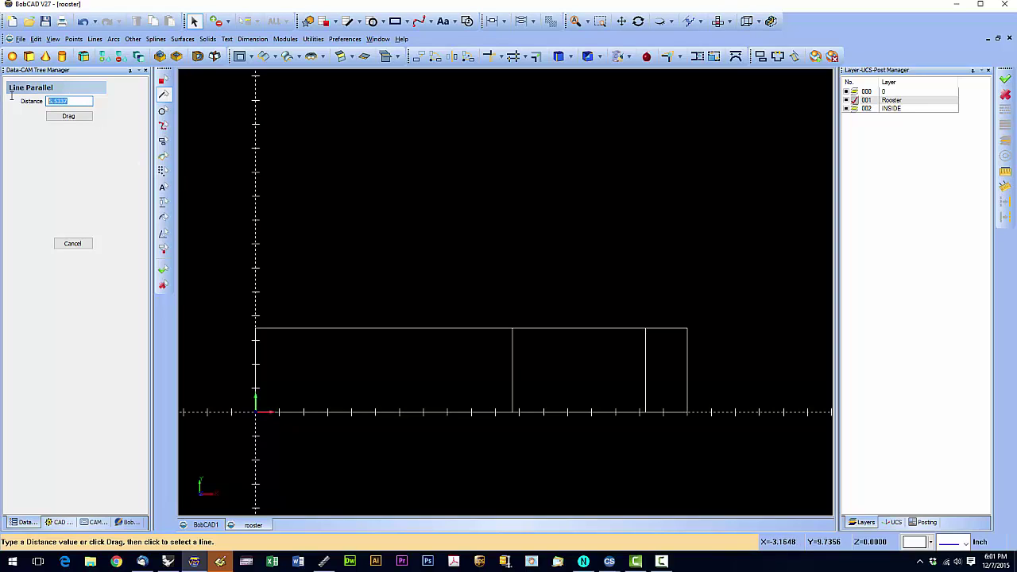
type("1.8540")
key("Tab")
left_click(532, 328)
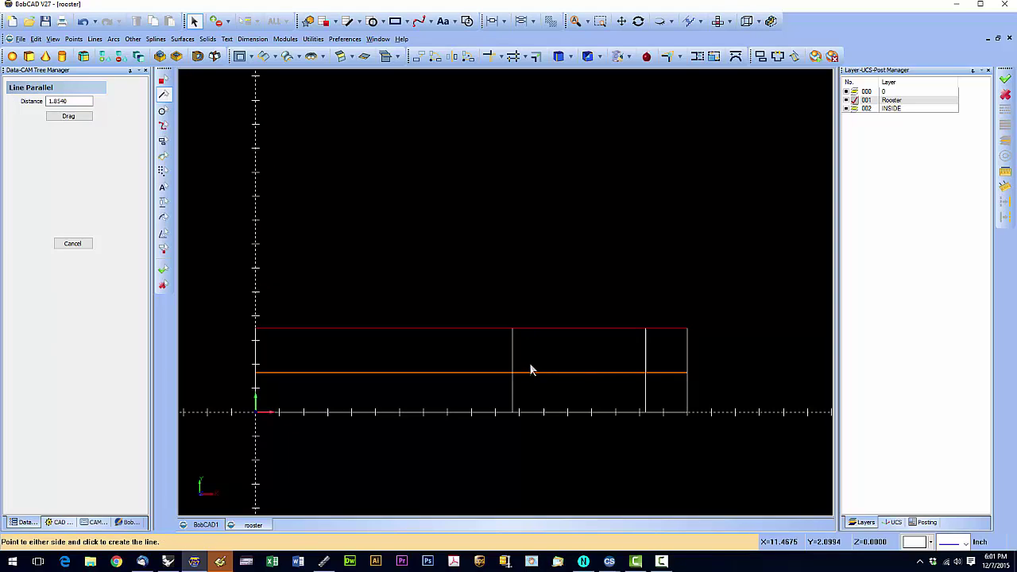
left_click(531, 383)
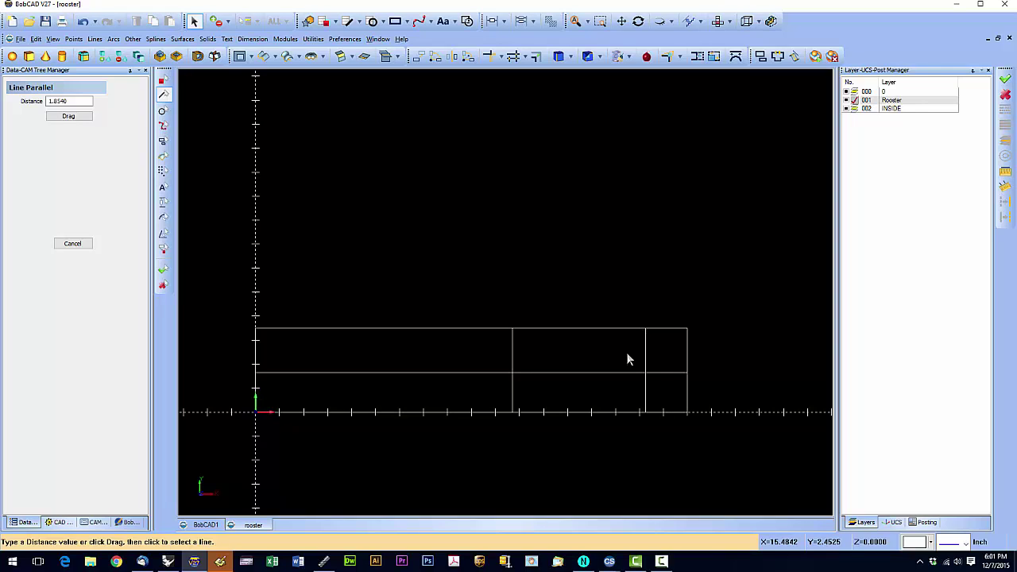
- Add lines offset 0.7813 above the new horizontal and 0.7813 left of the inner right vertical
left_click_drag(79, 101, 36, 97)
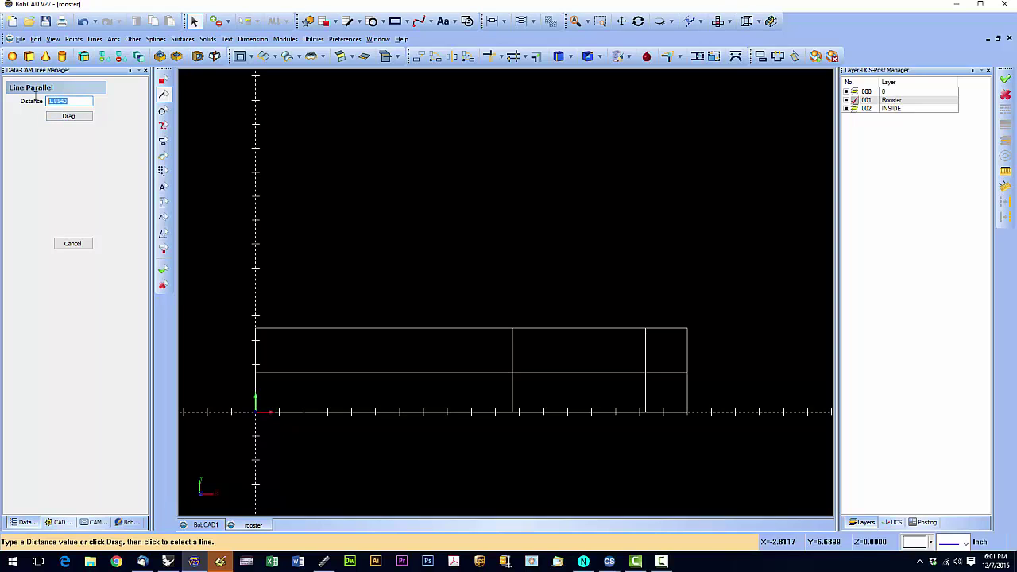
type(".7813")
key("Tab")
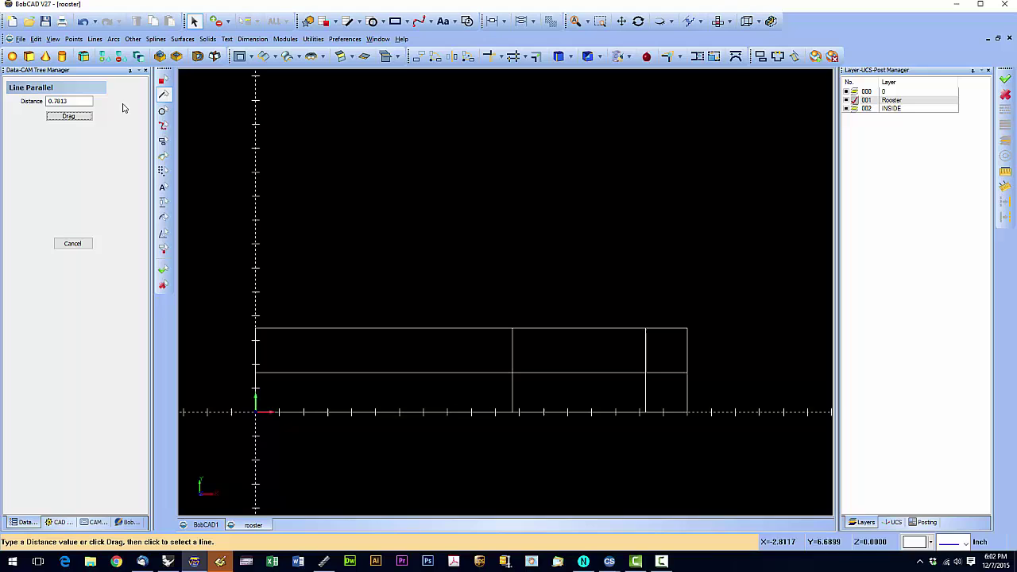
left_click(620, 372)
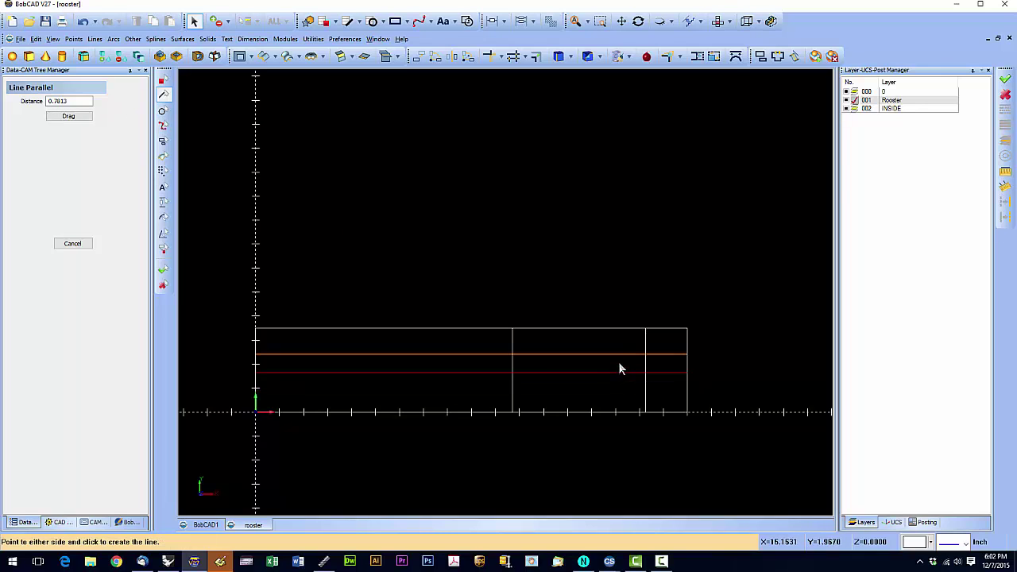
left_click(618, 350)
left_click(645, 343)
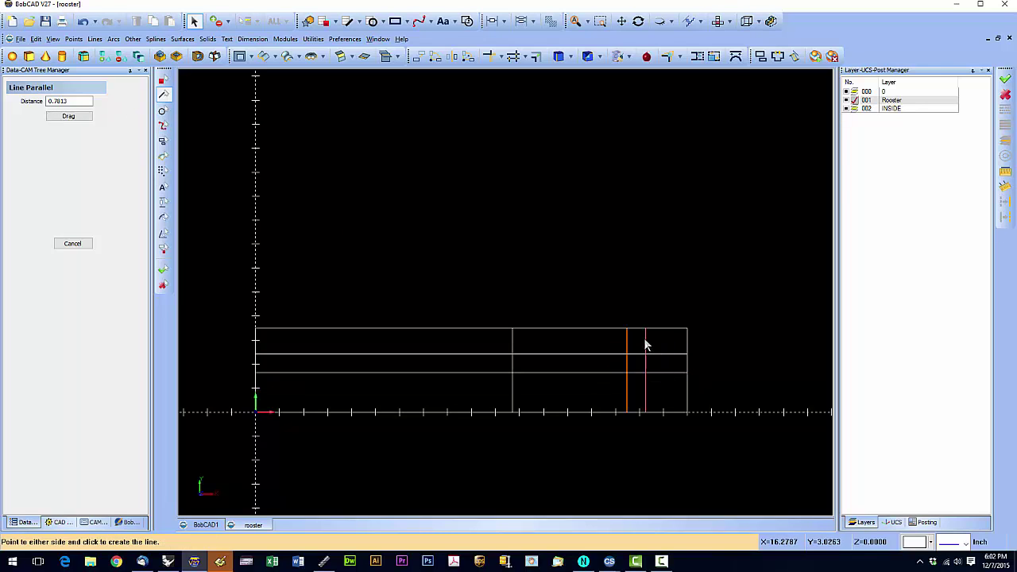
left_click(612, 342)
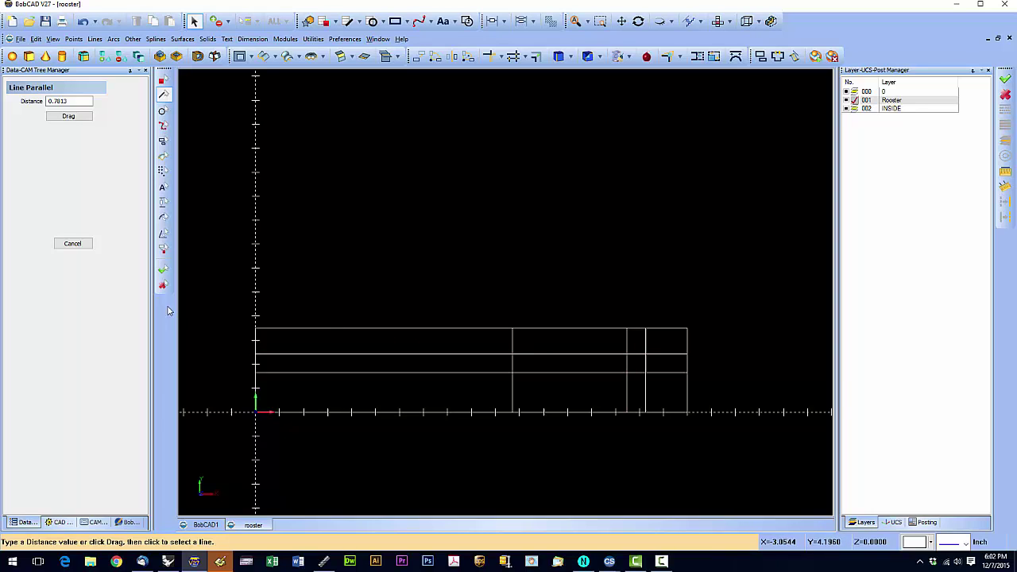
- Close the Line Parallel panel and activate point creation
left_click(74, 244)
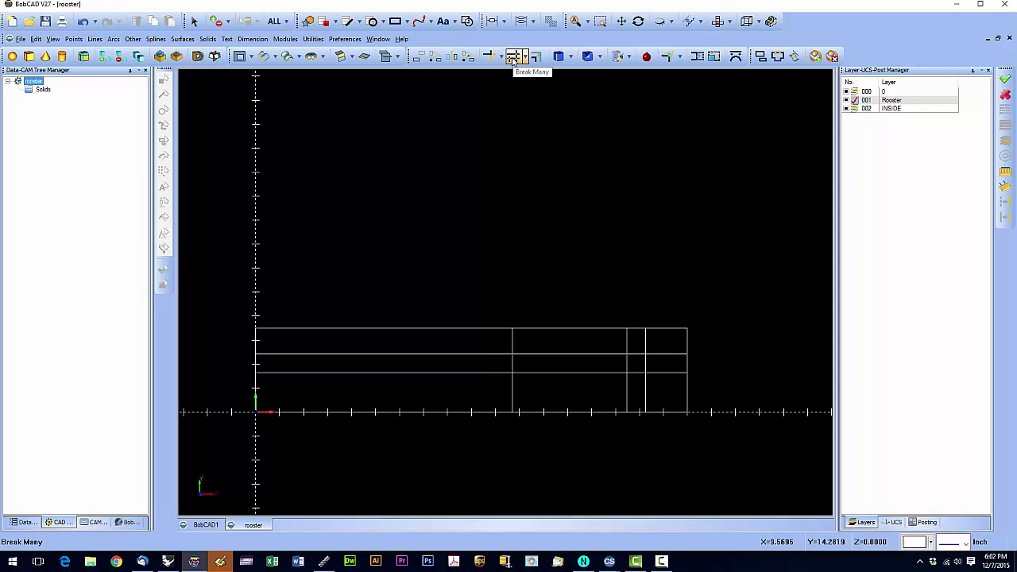
left_click(325, 20)
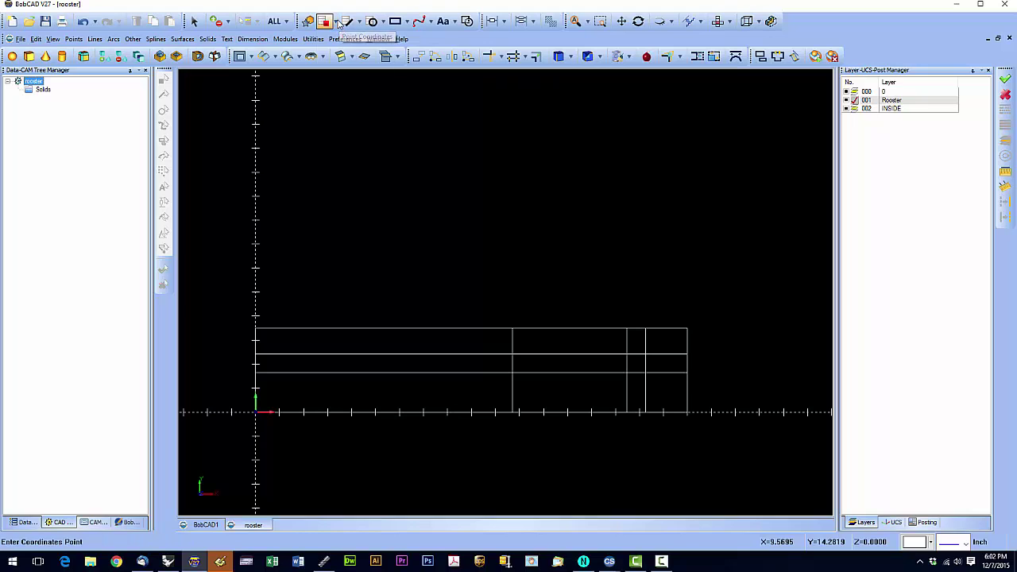
- Place intersection points at the middle vertical and top edge, and at the new horizontal-vertical crossing
left_click(337, 22)
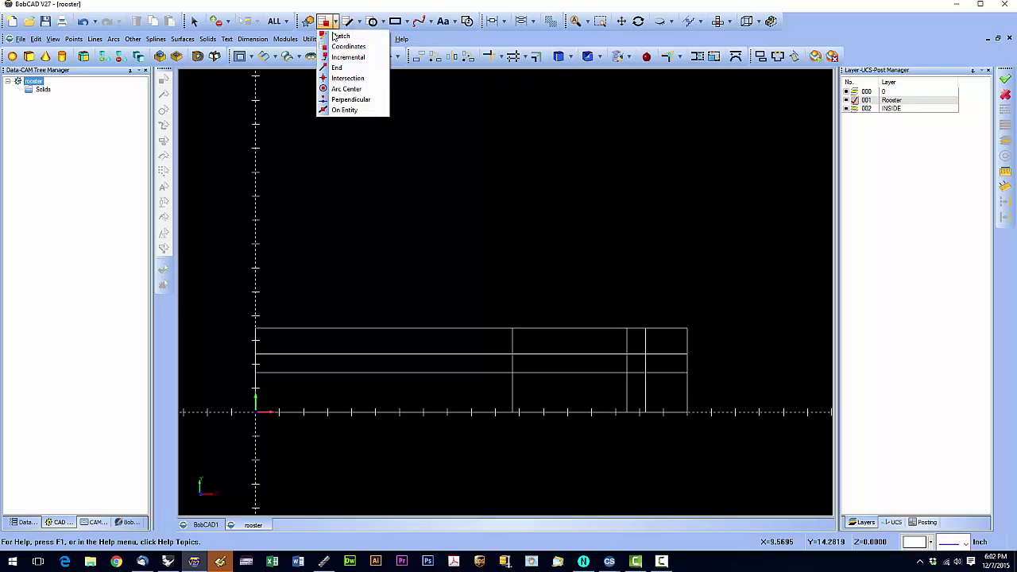
left_click(345, 78)
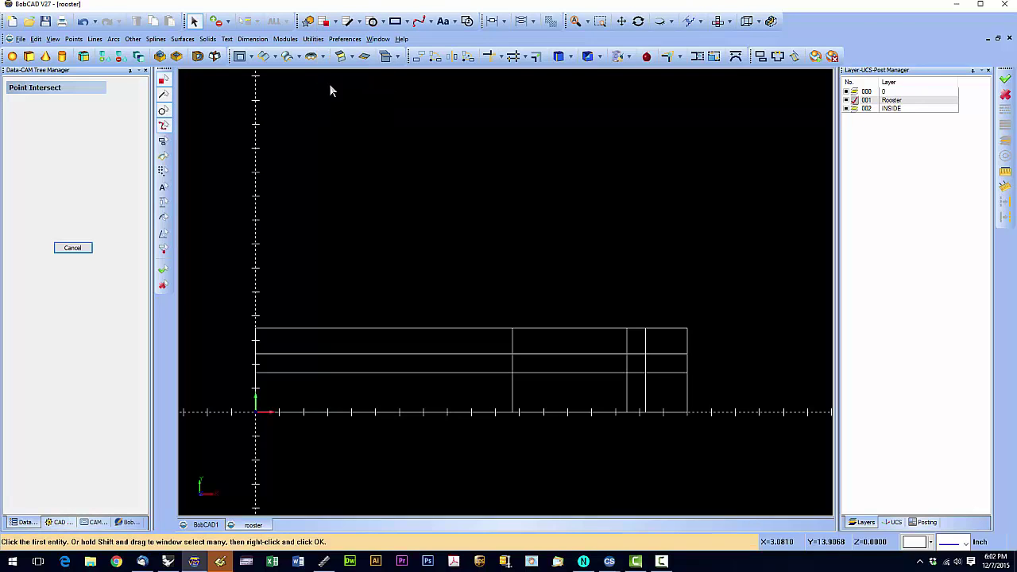
left_click(512, 337)
left_click(516, 329)
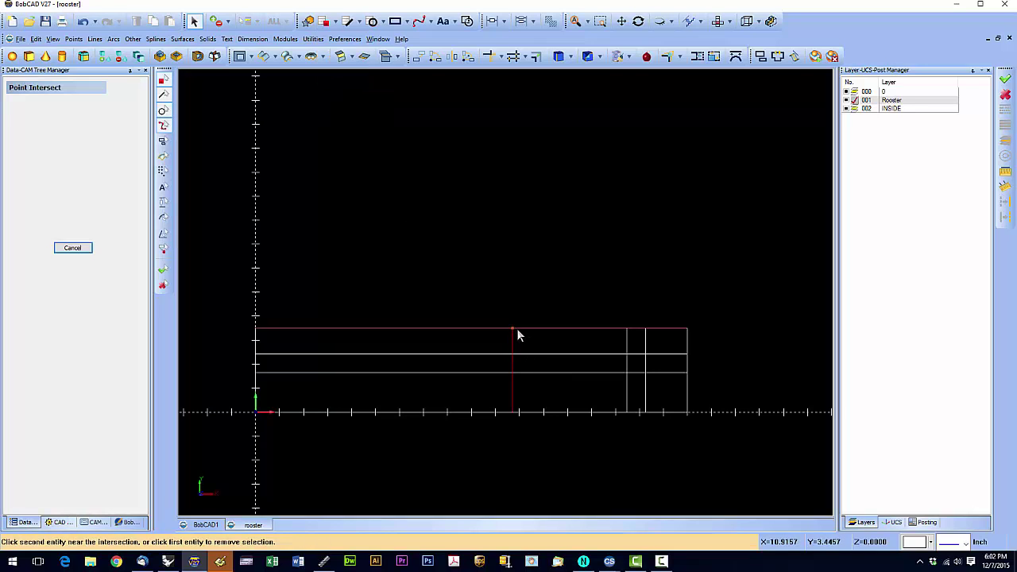
left_click(622, 355)
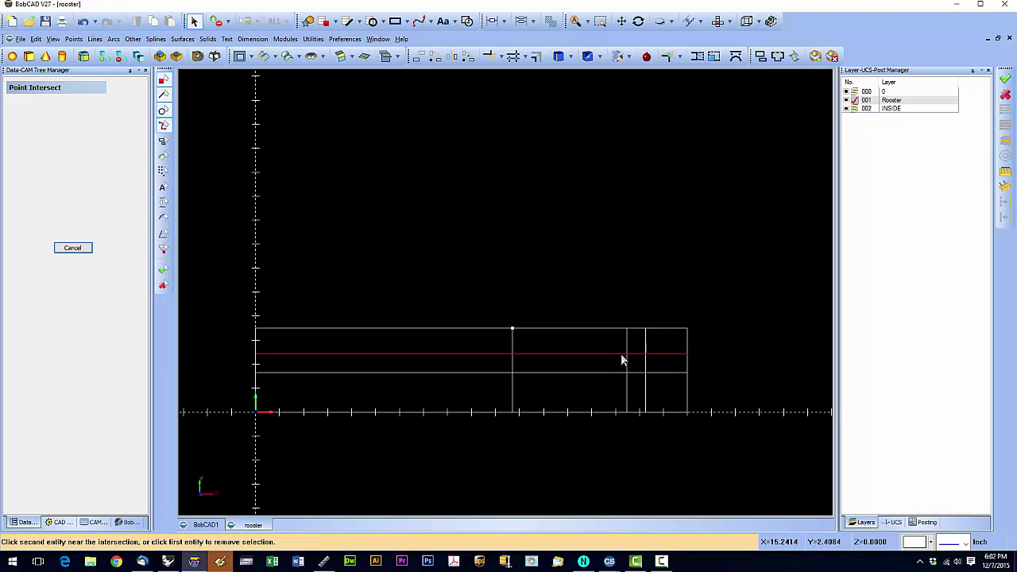
left_click(627, 359)
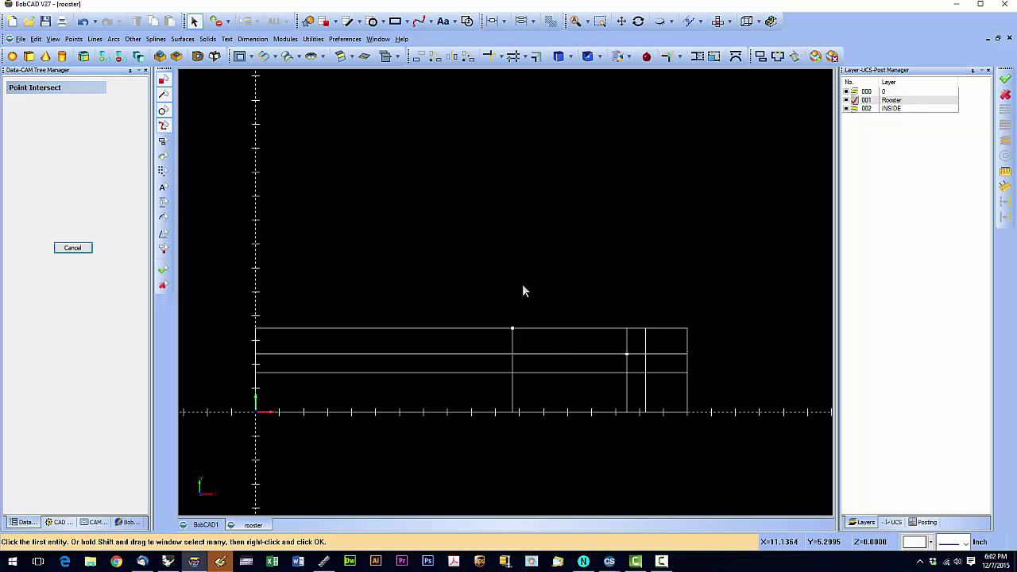
left_click(627, 354)
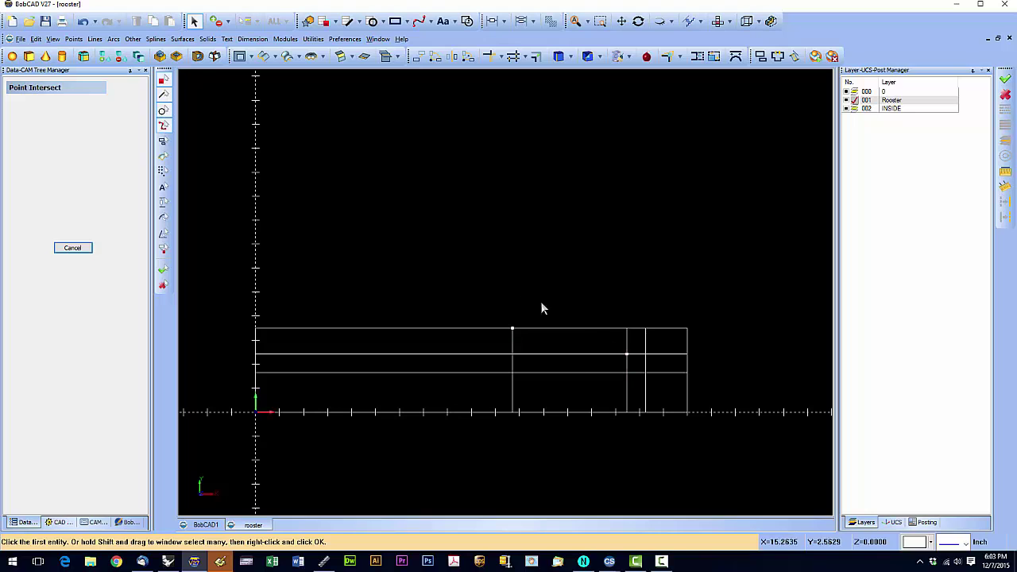
- Draw a 0.7813-radius circle snapped to the inner intersection point
left_click(380, 22)
left_click(383, 22)
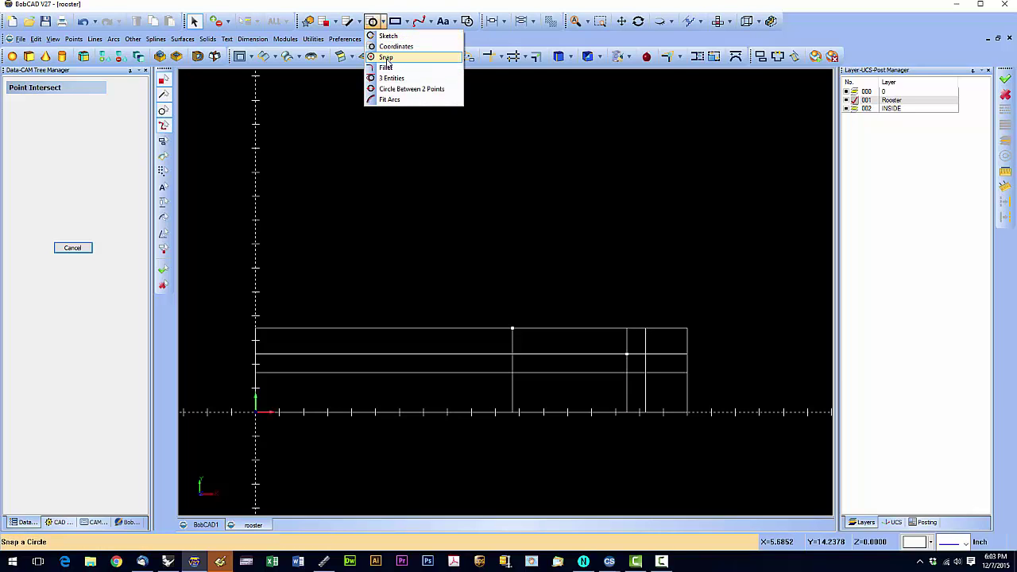
left_click(386, 59)
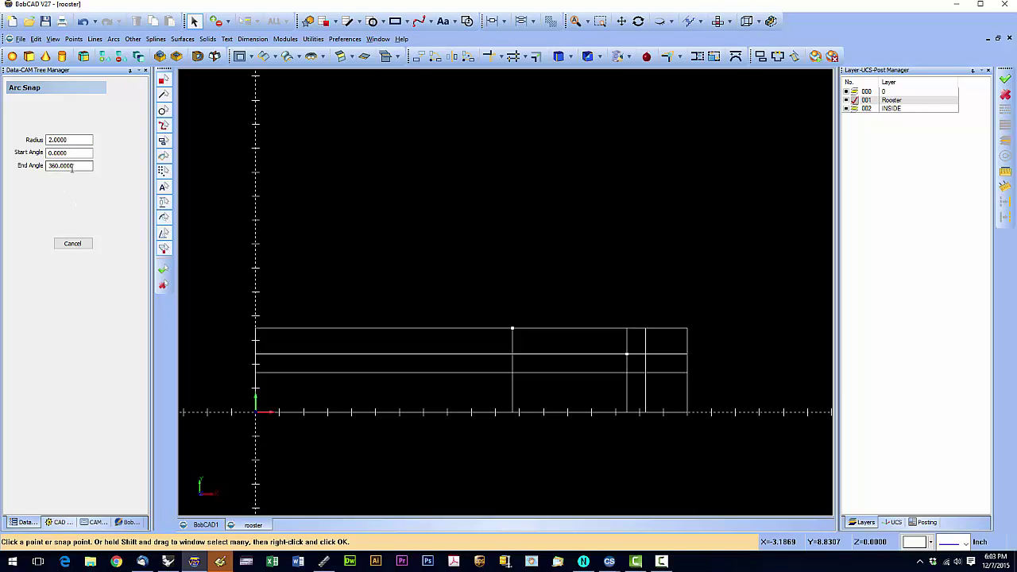
left_click_drag(70, 140, 26, 140)
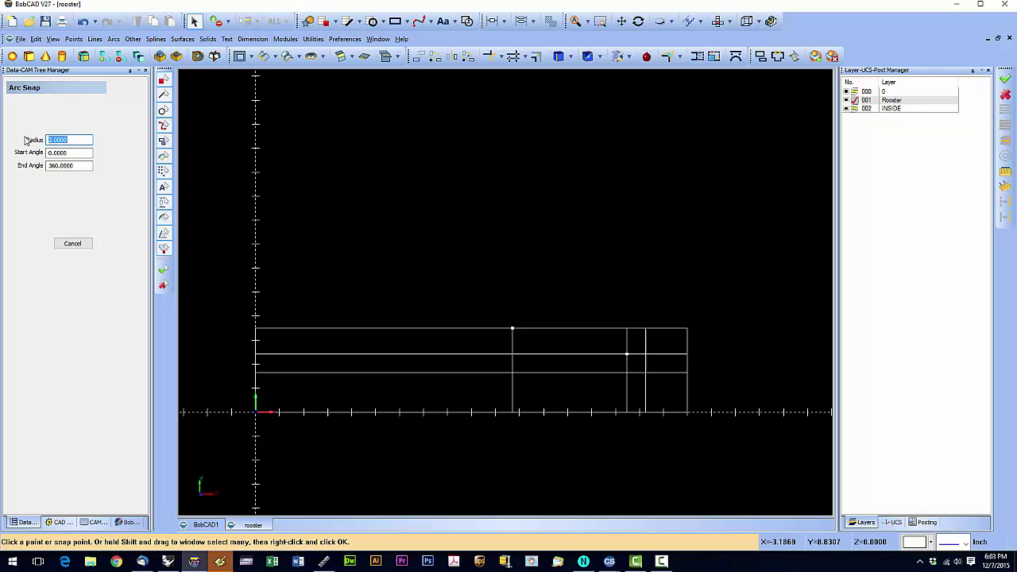
type(".7813")
key("Tab")
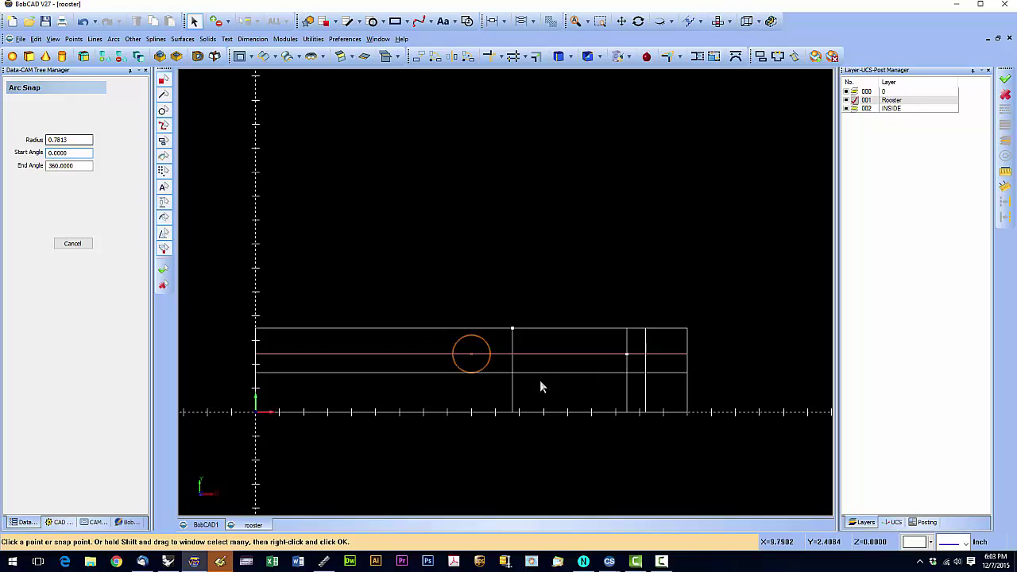
left_click(627, 359)
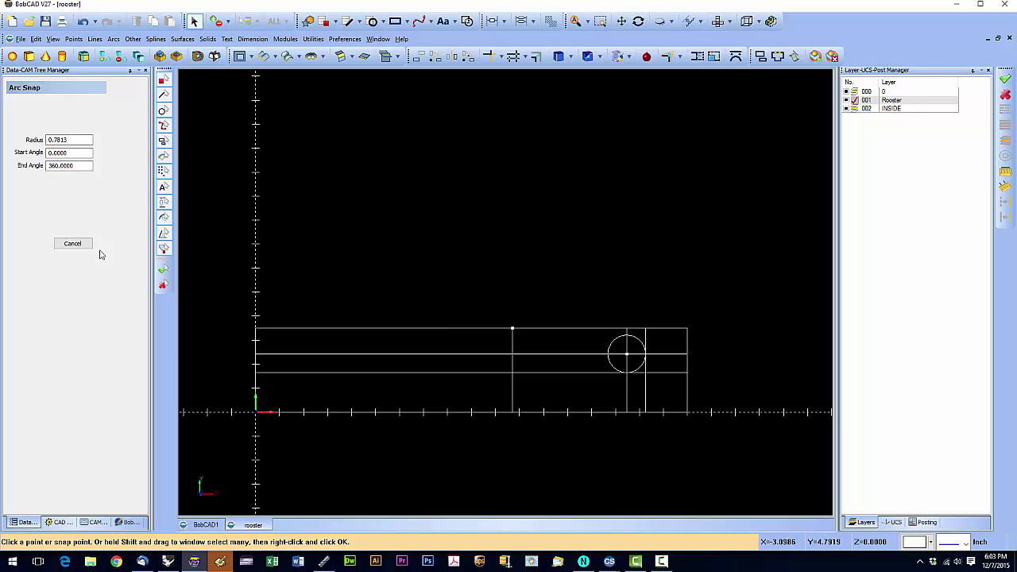
left_click(72, 243)
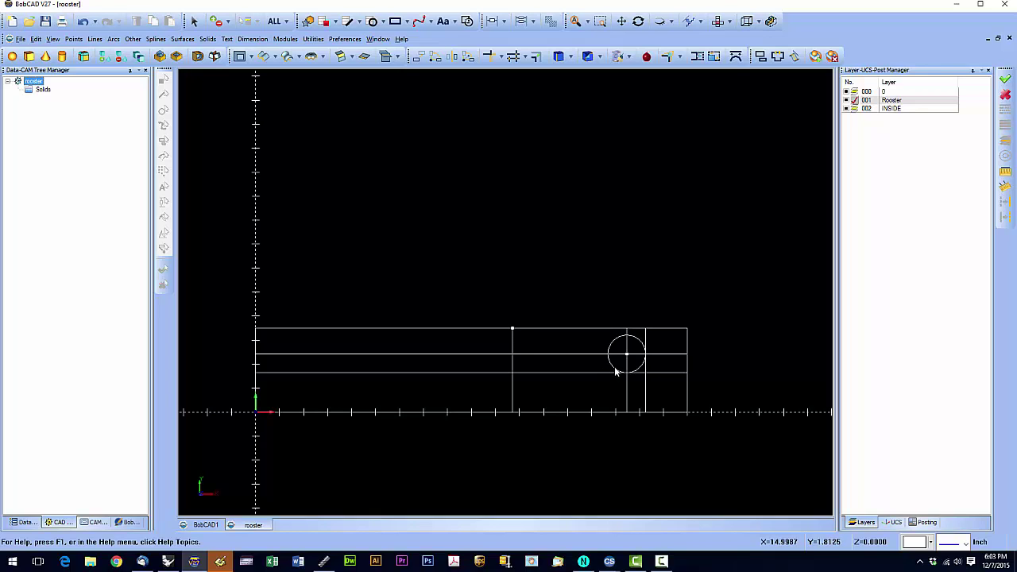
- Draw a line from the top-edge point tangent to the circle
left_click(359, 22)
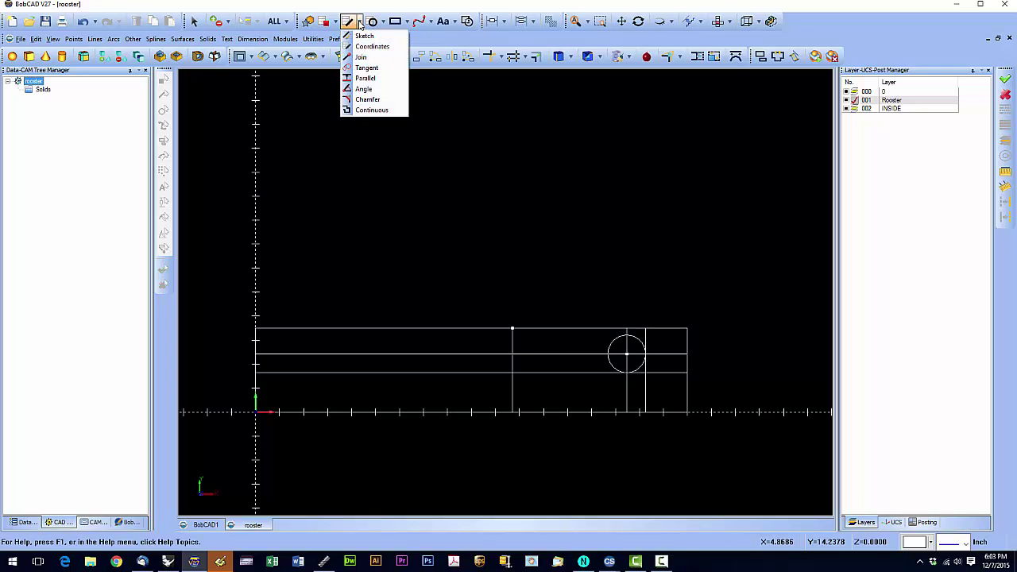
left_click(364, 68)
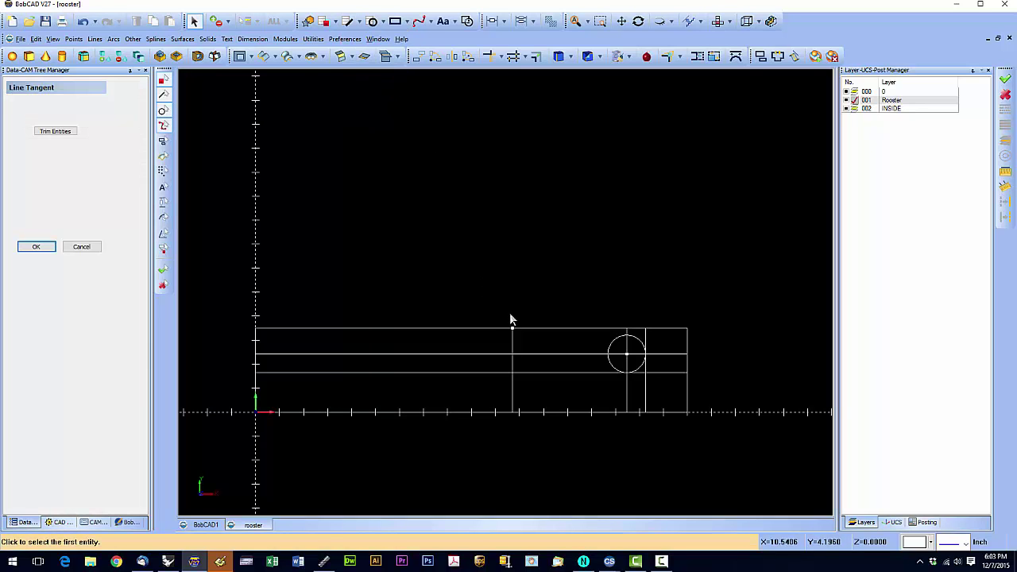
left_click(513, 334)
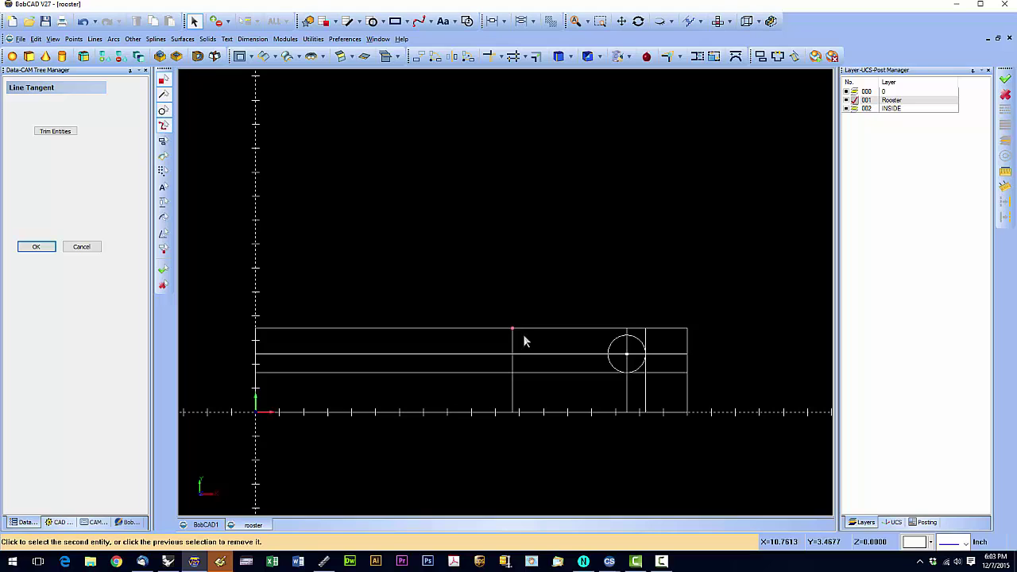
left_click(614, 368)
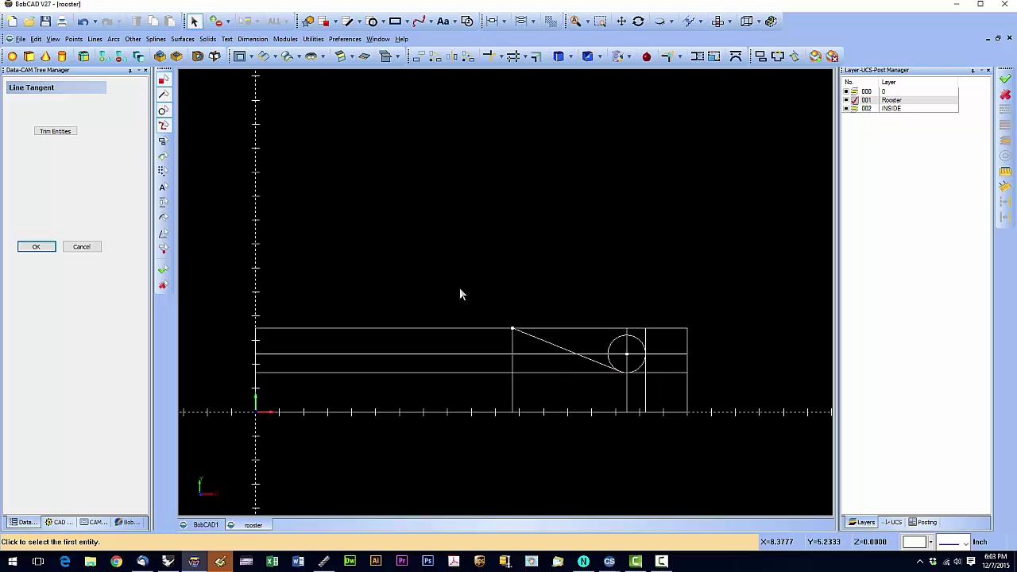
left_click(88, 247)
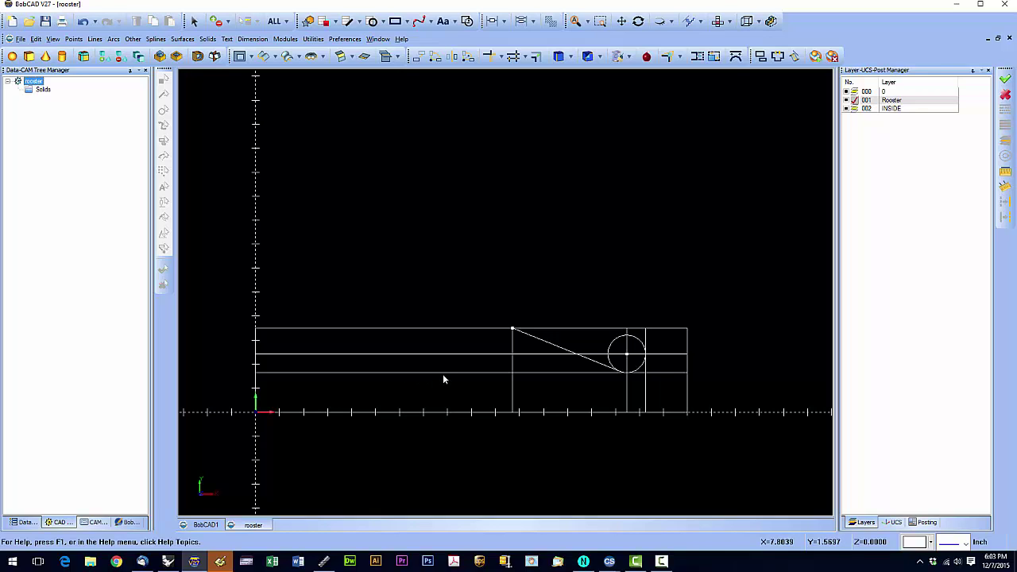
- Delete the lower horizontal, middle vertical, and both construction lines through the circle
left_click(194, 20)
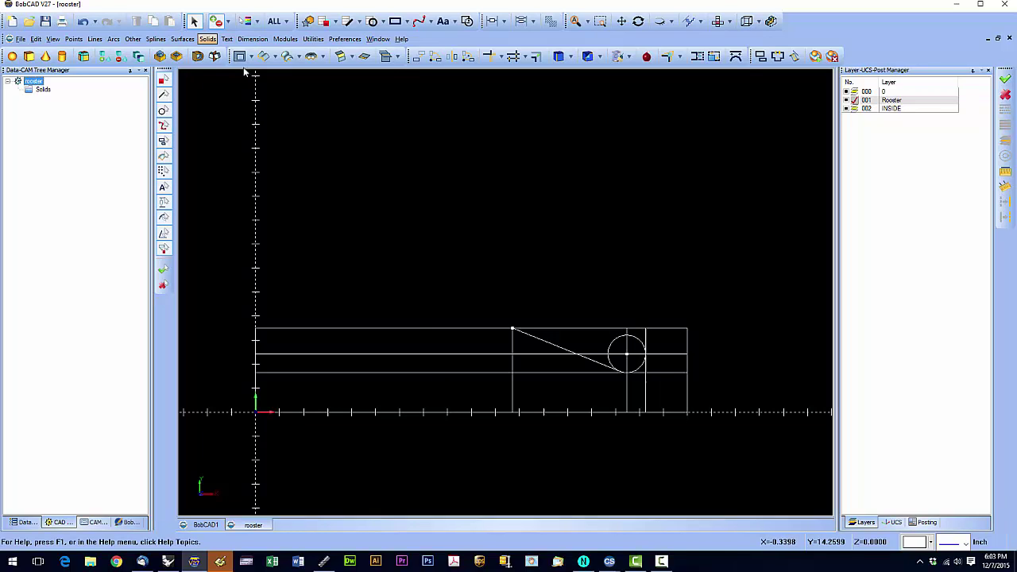
left_click(544, 373)
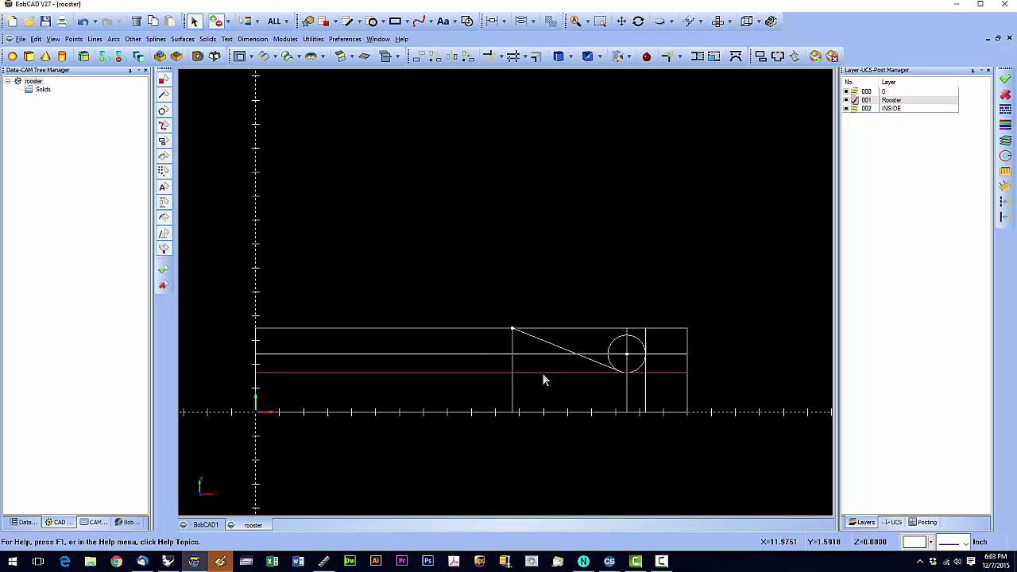
key("Delete")
left_click(512, 385)
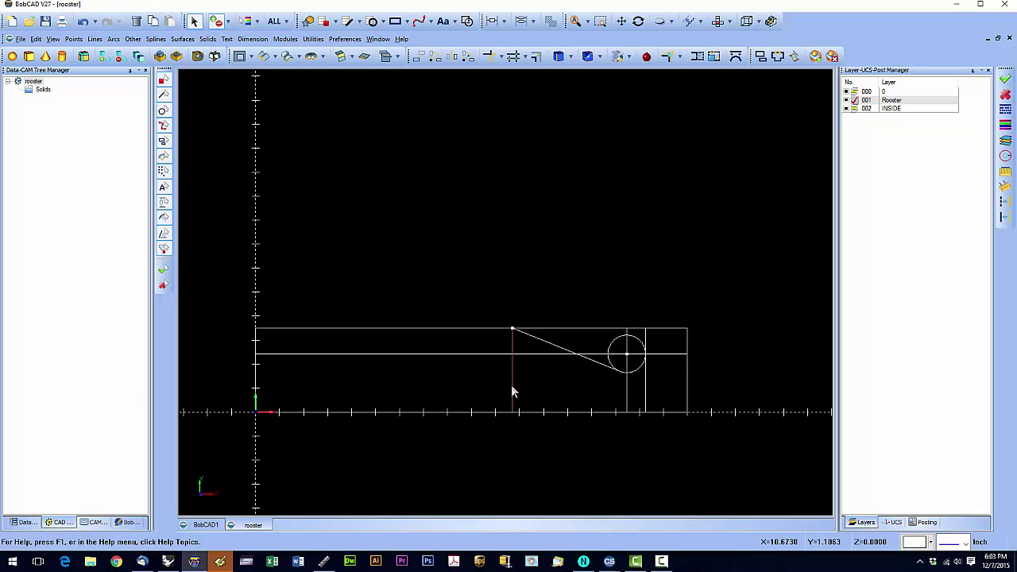
key("Delete")
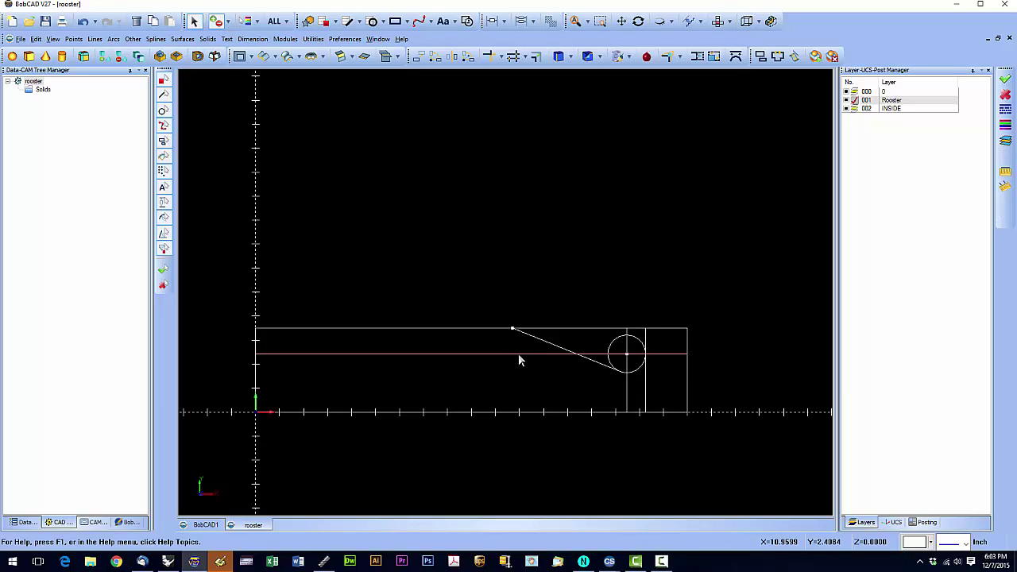
left_click(519, 354)
key("Delete")
left_click(626, 381)
key("Delete")
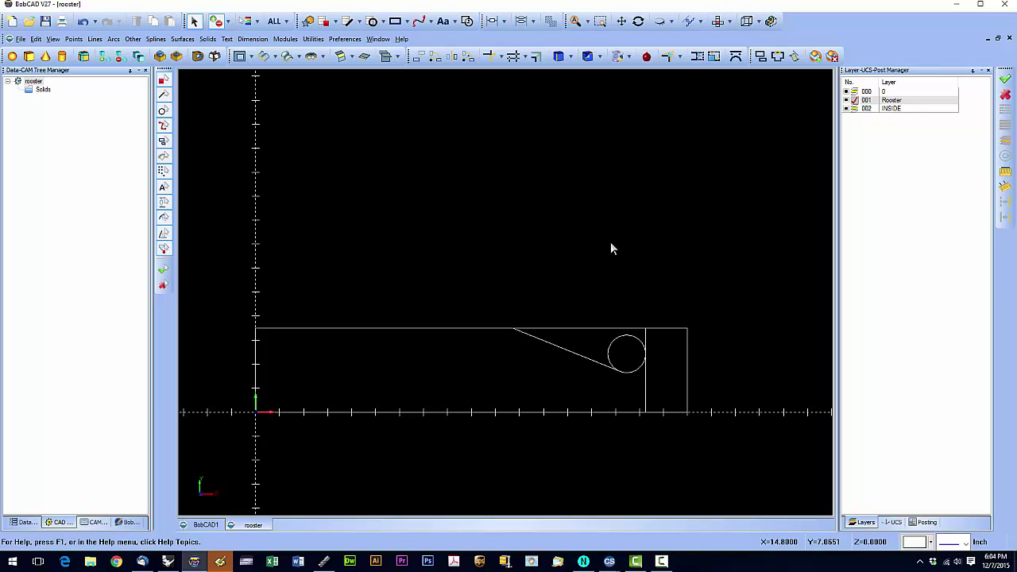
- Quick-trim the top line above the circle, the circle's upper portion and the lower box edge
left_click(501, 57)
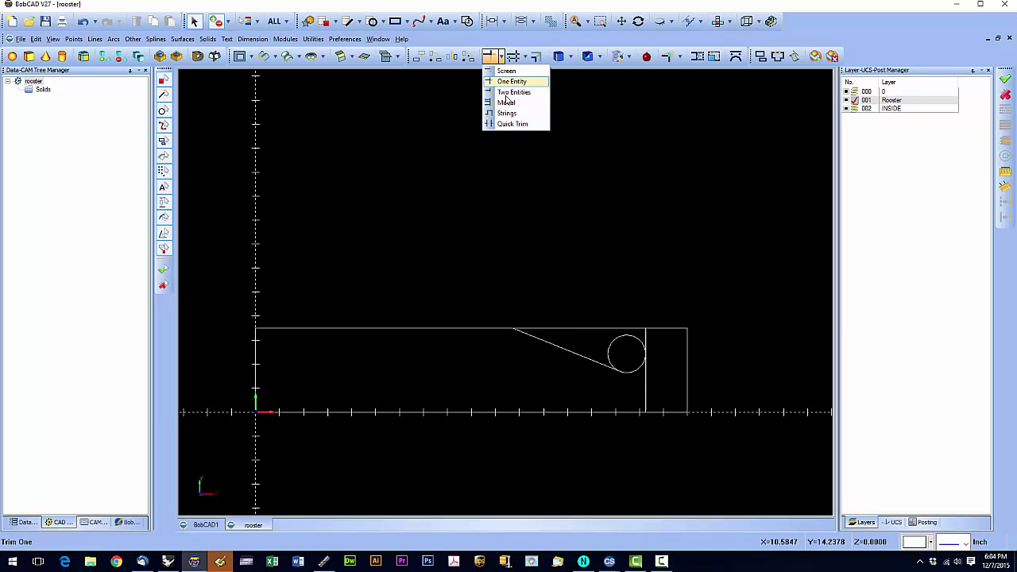
left_click(509, 124)
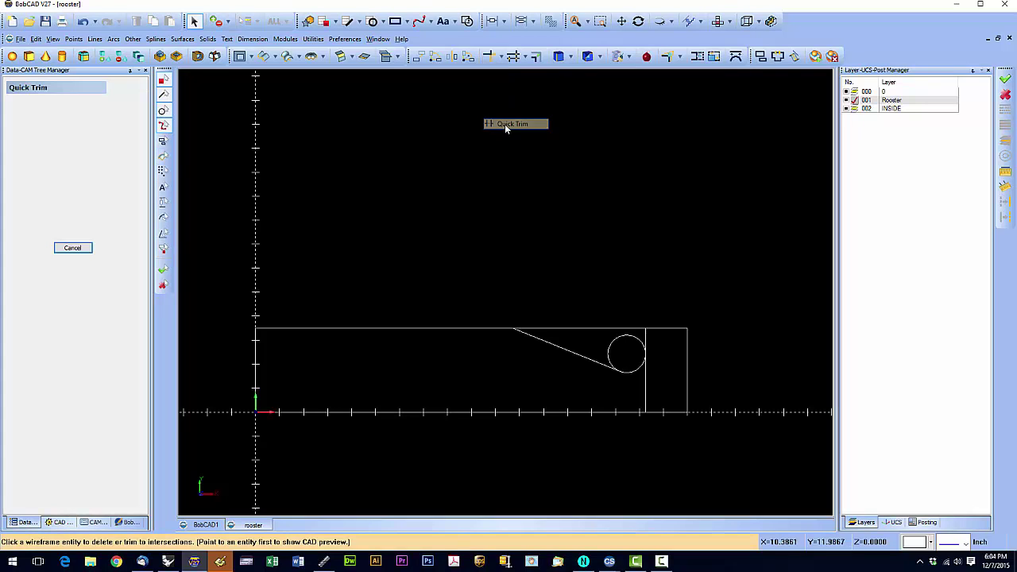
left_click(579, 327)
left_click(635, 339)
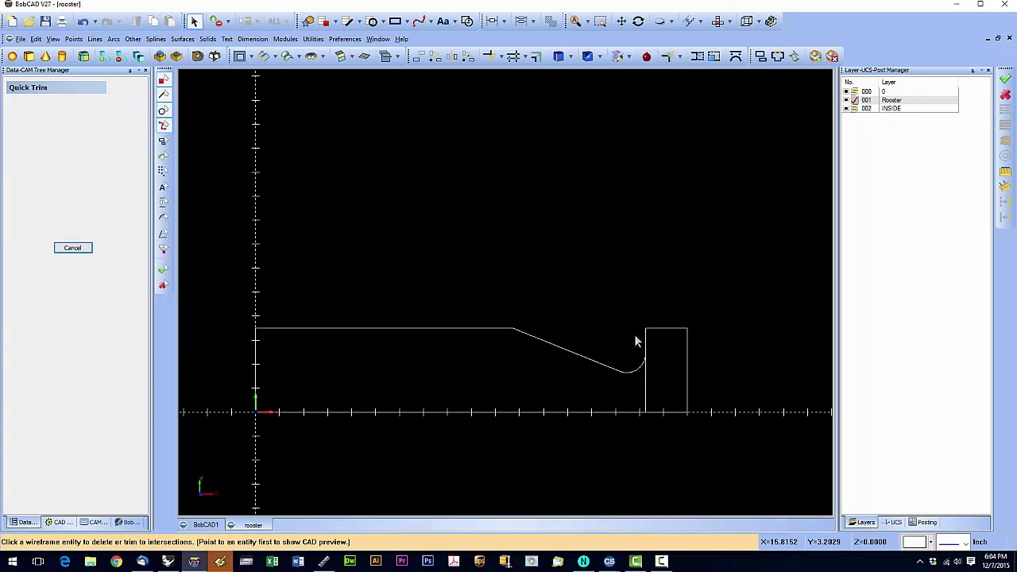
left_click(645, 386)
- Place the first hole, radius 0.53125, centred at (1.75, 1.75)
left_click(373, 22)
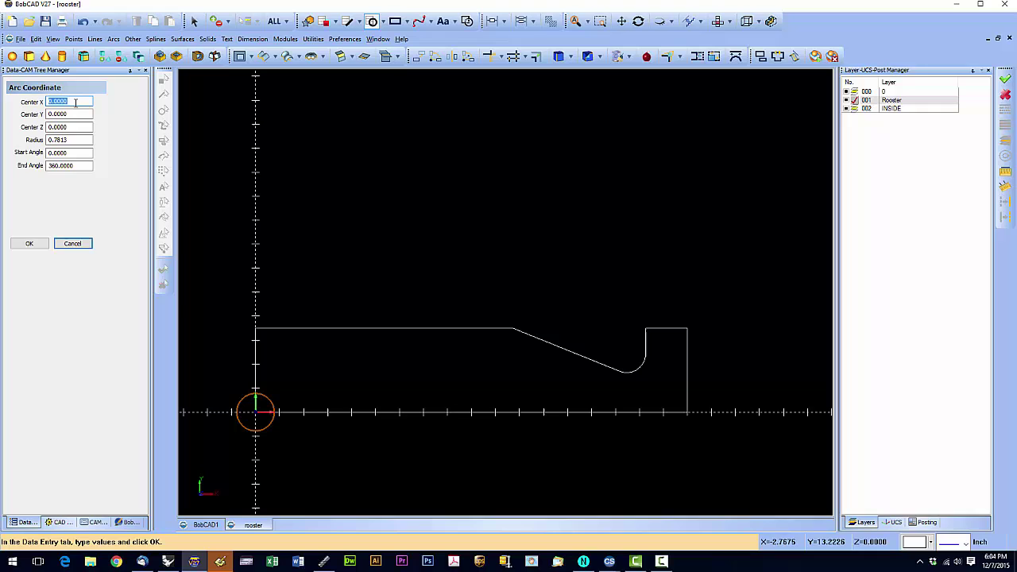
type("1.75")
key("Tab")
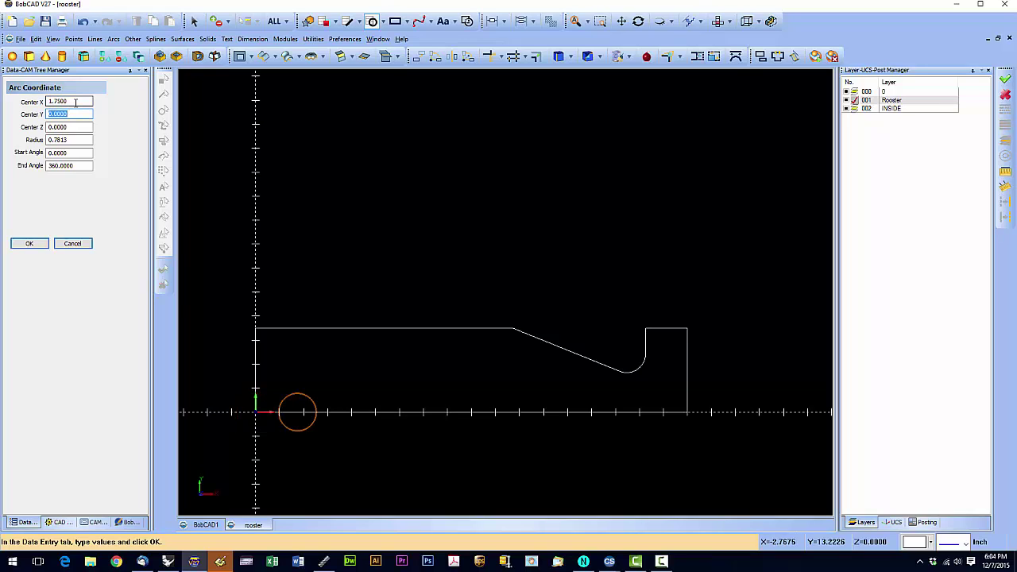
type("1.75")
key("Tab")
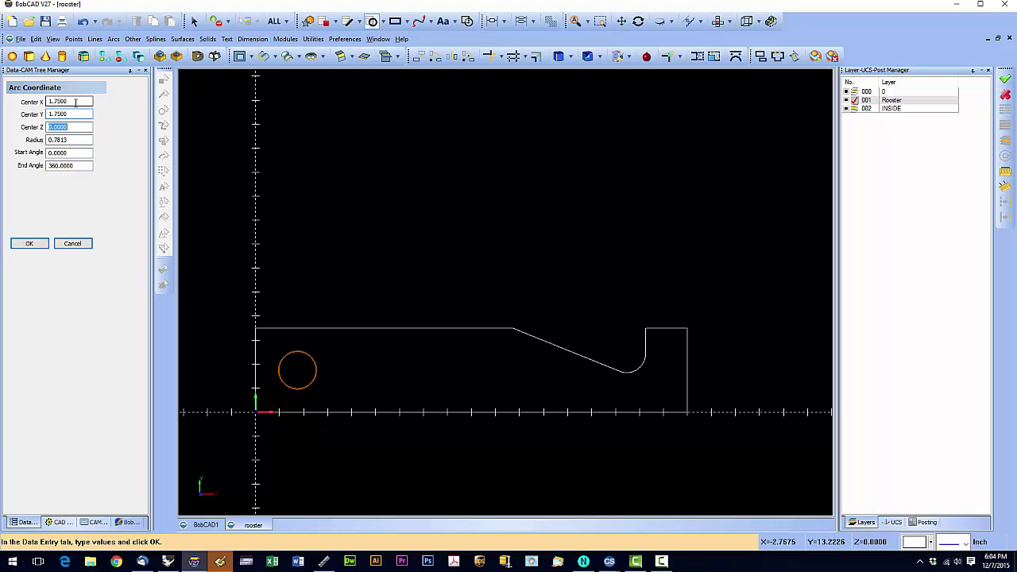
left_click(30, 243)
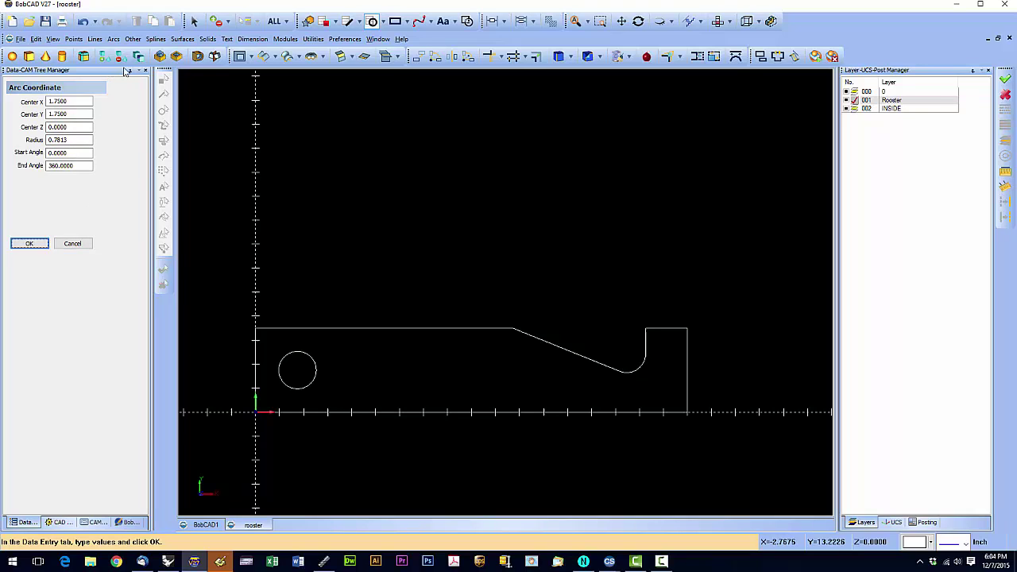
left_click(84, 22)
left_click(75, 140)
double_click(74, 140)
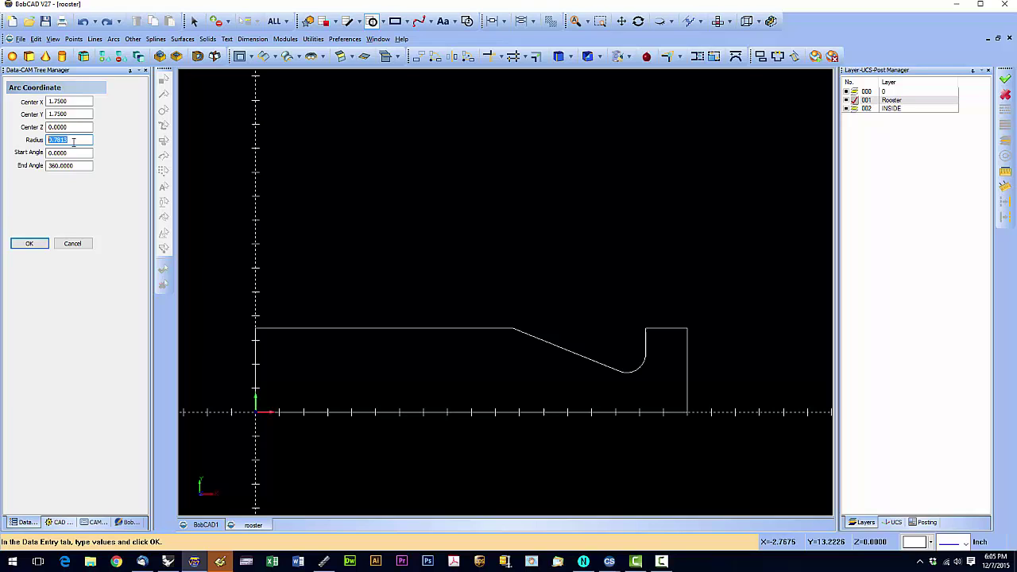
type(".231")
type("25")
left_click_drag(79, 141, 38, 143)
type(".53125")
key("Tab")
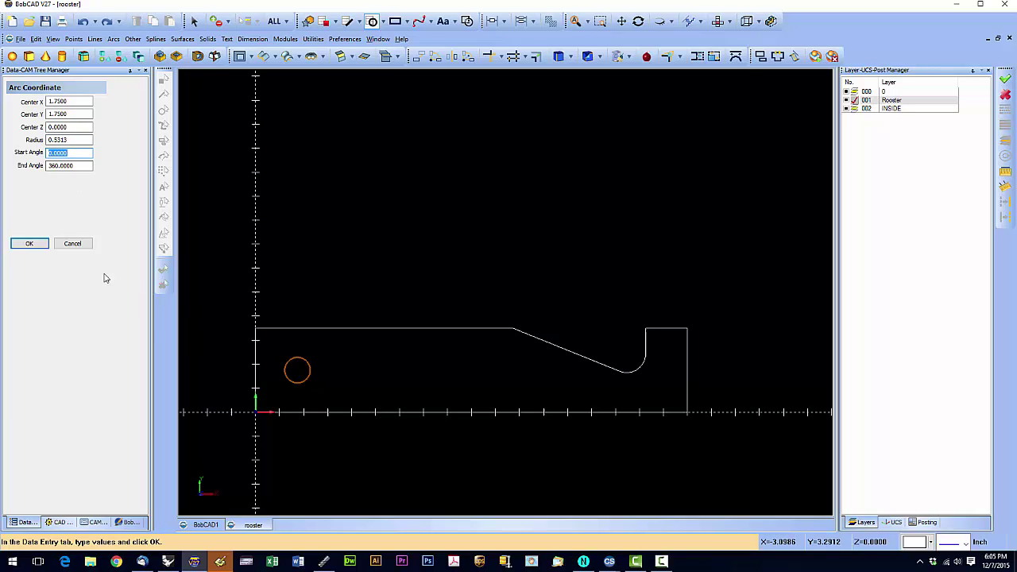
left_click(38, 246)
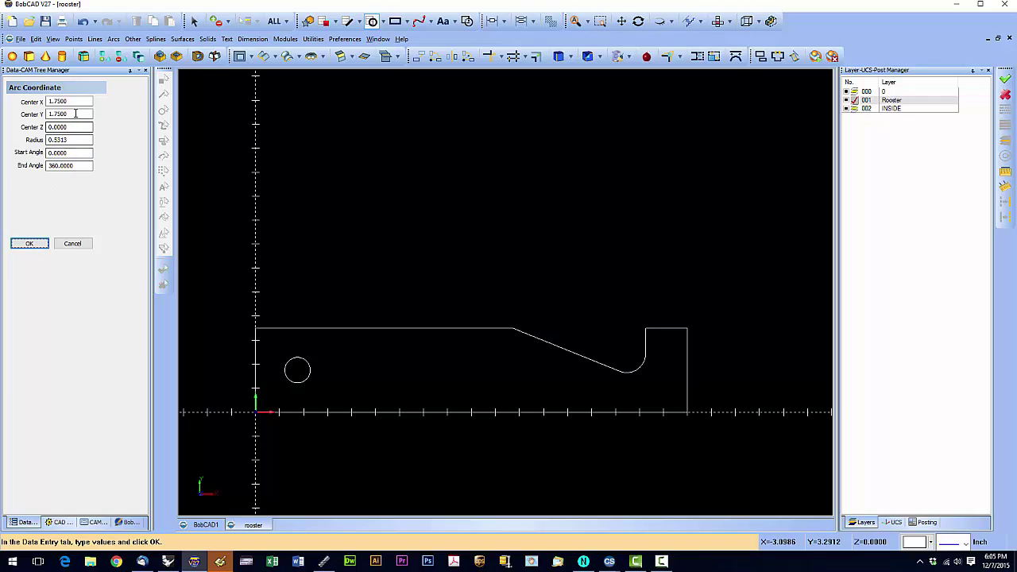
- Add the second hole of the same radius centred at X 10.5, Y 2.5
left_click_drag(74, 103, 22, 106)
type("10")
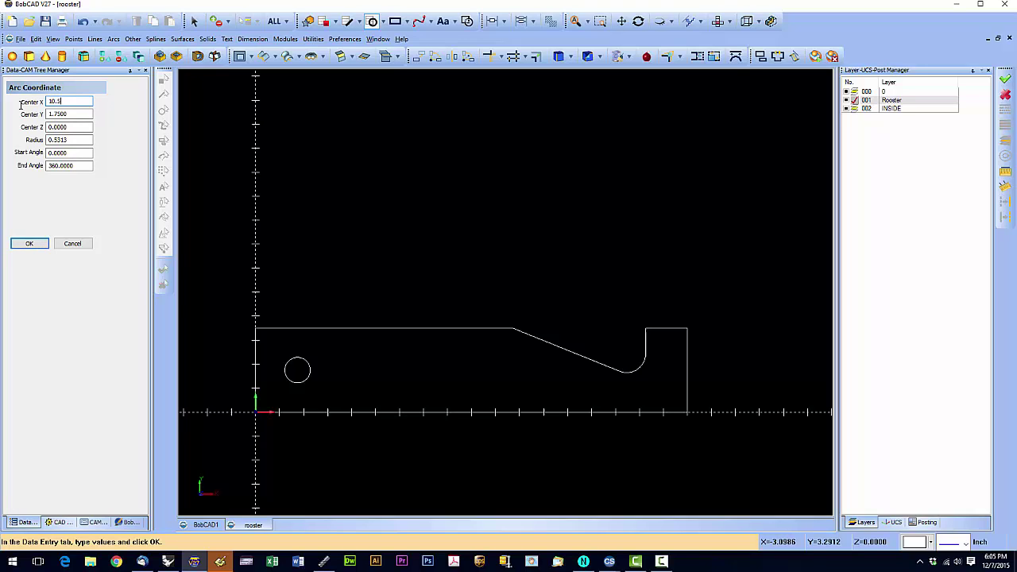
type(".5")
key("Tab")
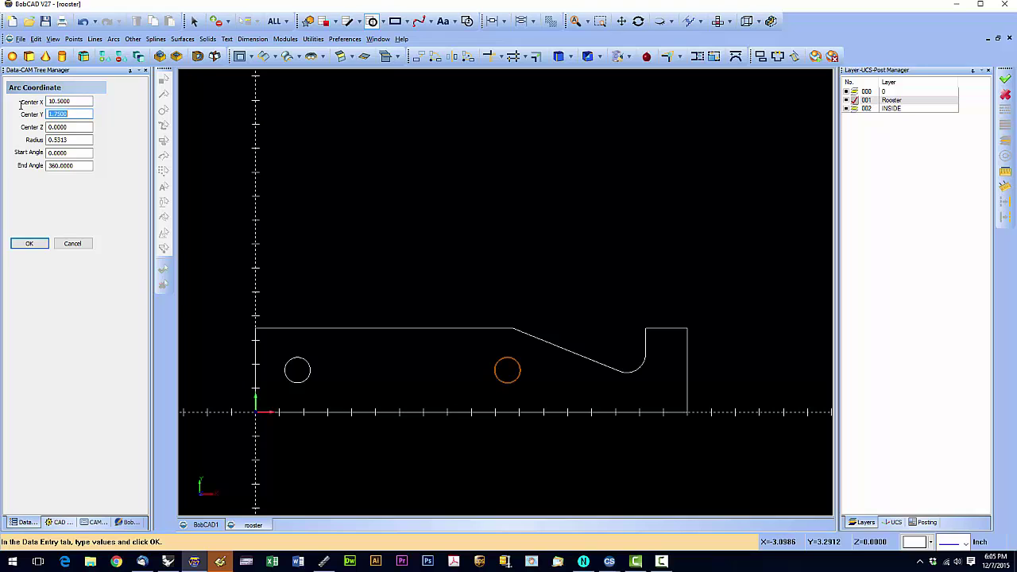
type("2.5")
key("Tab")
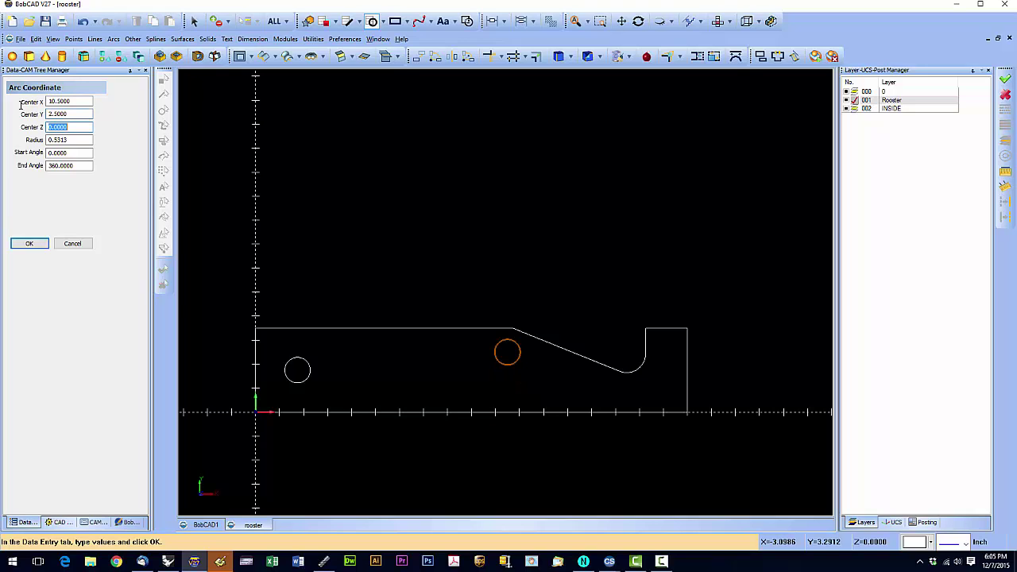
left_click(27, 245)
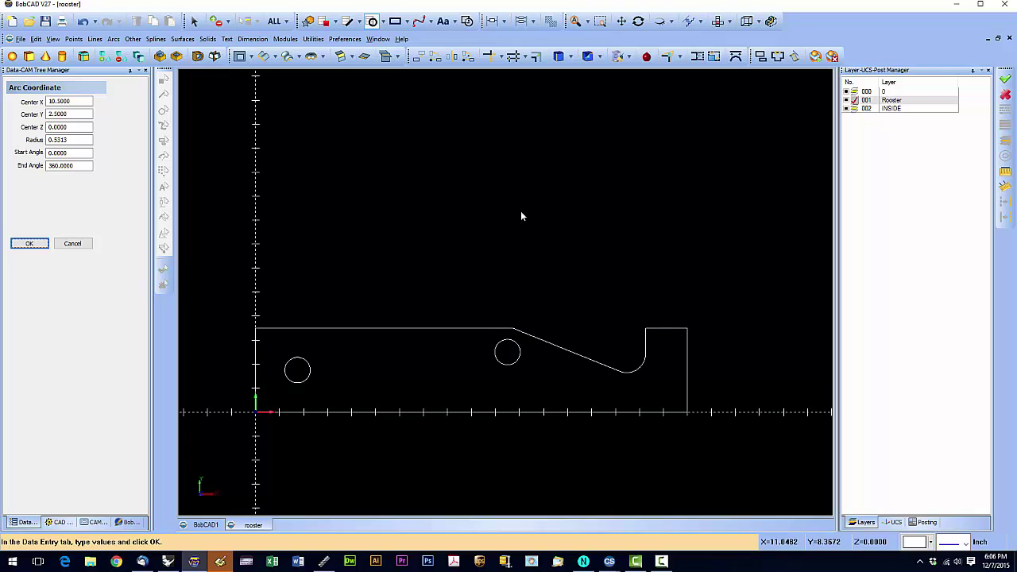
- Fillet the four end corners of the profile with Fillet with Trim at radius 1.749
left_click(382, 23)
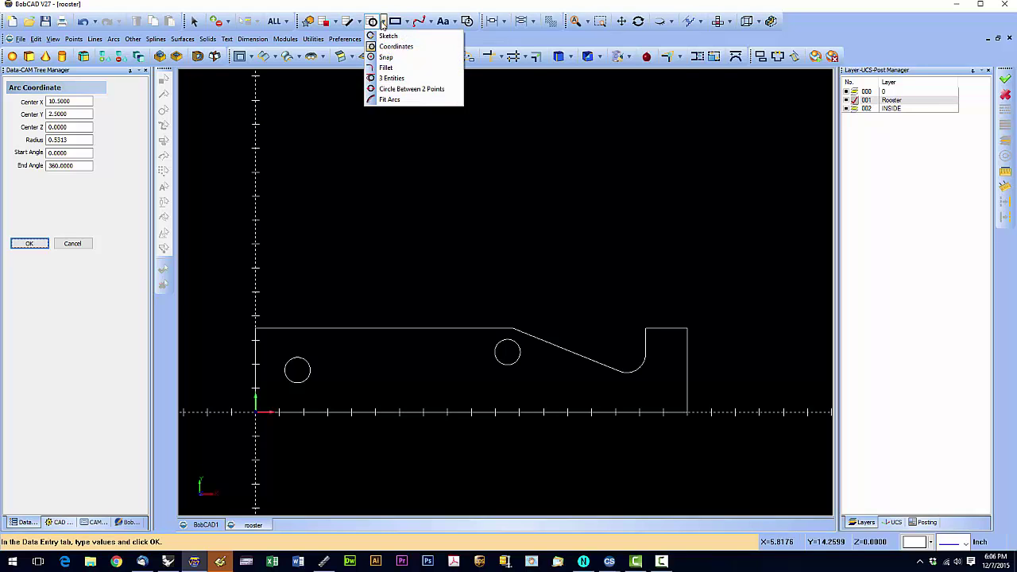
left_click(386, 68)
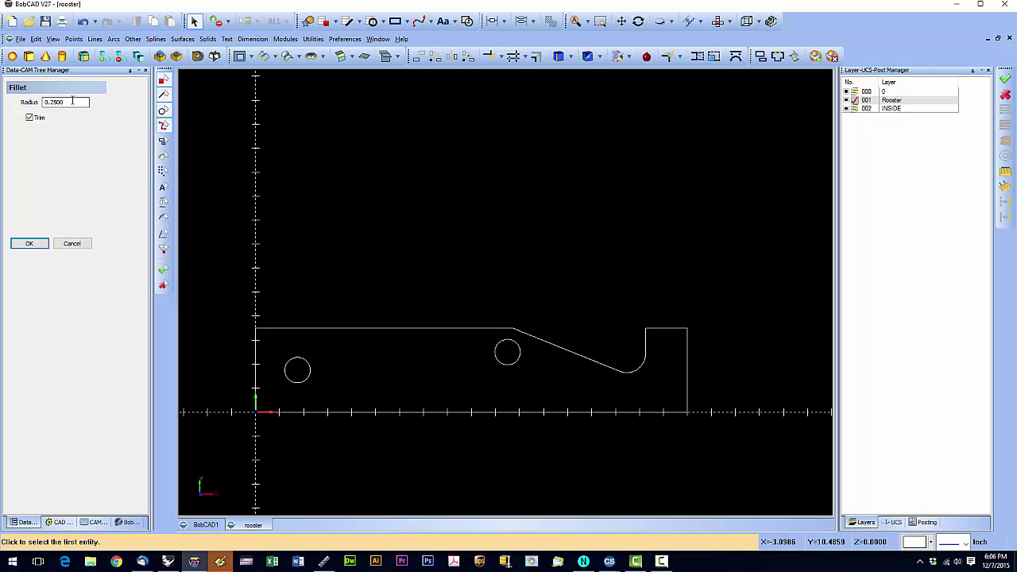
left_click_drag(84, 102, 34, 101)
left_click(700, 397)
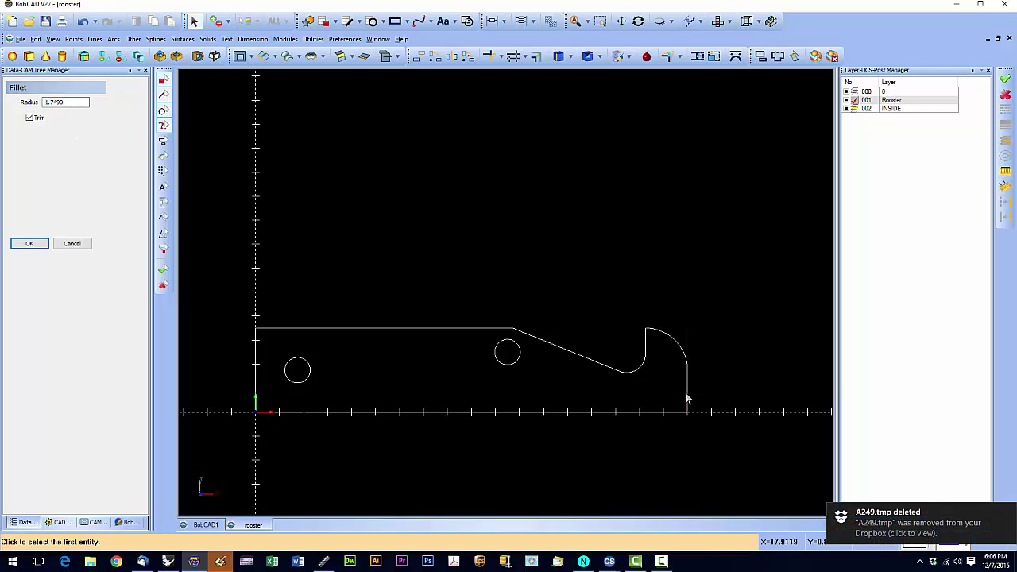
left_click(687, 392)
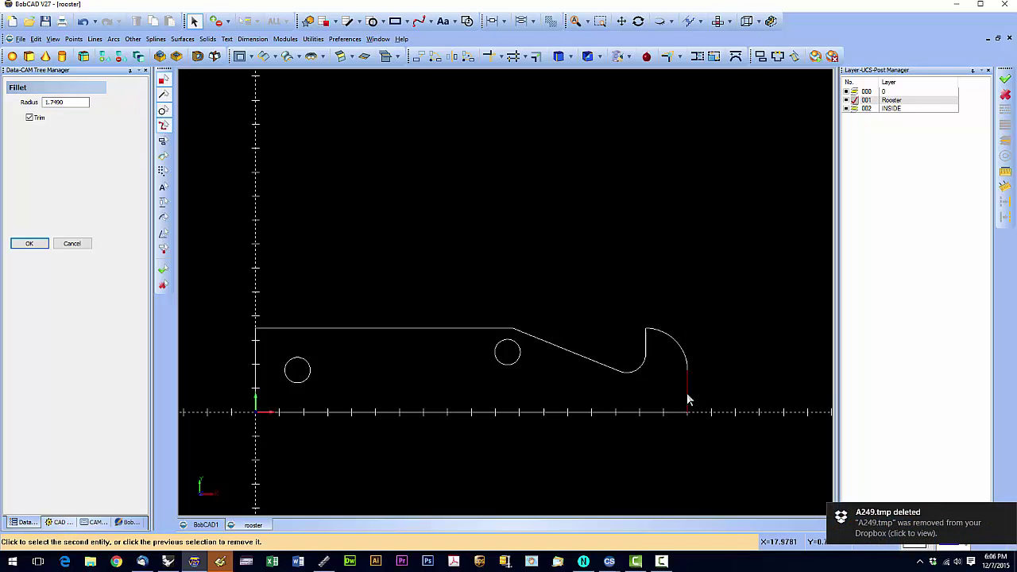
left_click(646, 411)
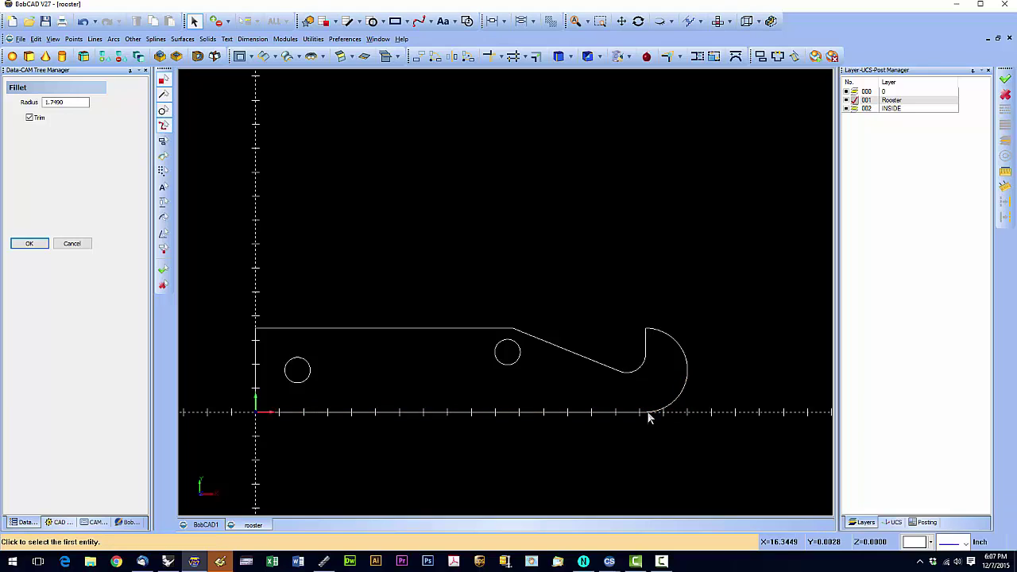
left_click(276, 411)
left_click(256, 393)
left_click(256, 350)
left_click(265, 329)
- Try a 0.0625 fillet on the hook's nose arc, then cancel that selection
scroll(654, 331, "up", 5)
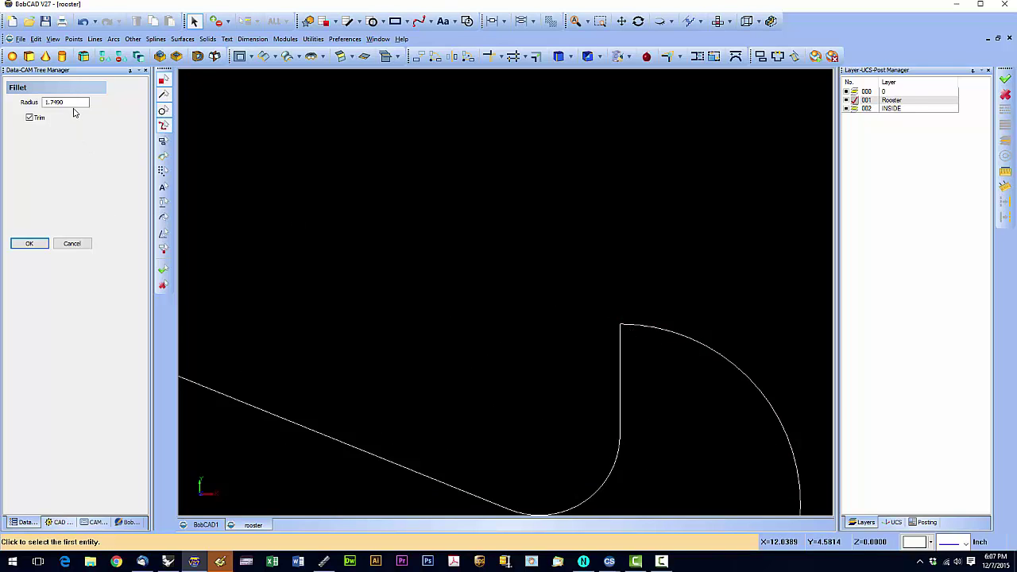
left_click_drag(64, 102, 31, 100)
type(".0625")
key("Tab")
left_click(623, 328)
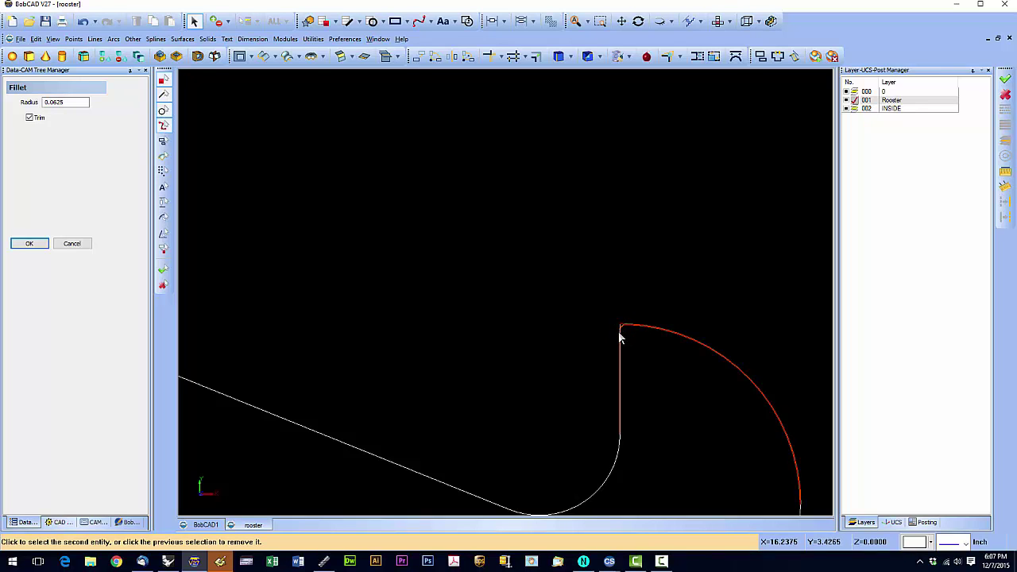
left_click(620, 339)
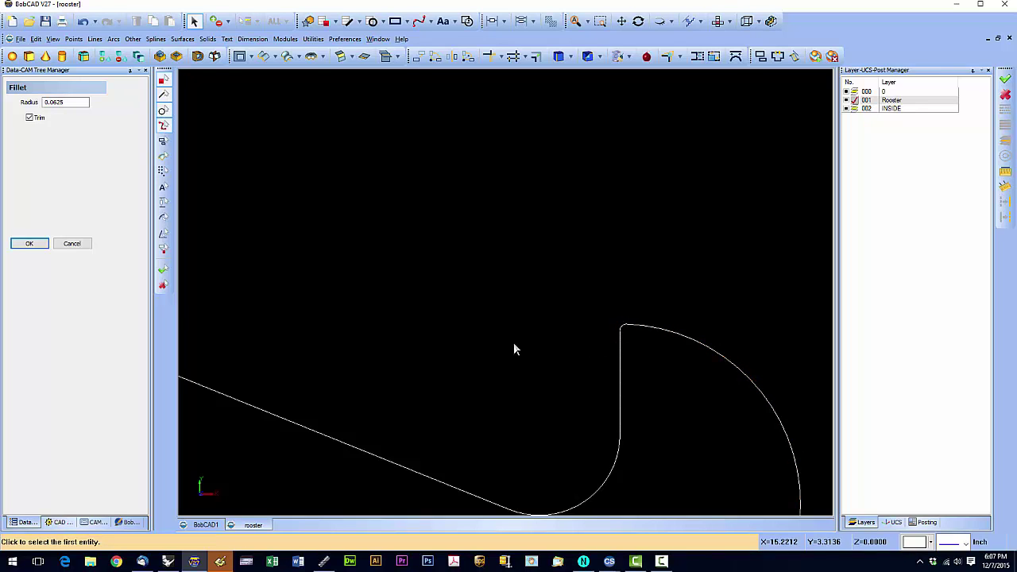
scroll(513, 343, "down", 3)
scroll(514, 342, "down", 2)
scroll(340, 336, "up", 5)
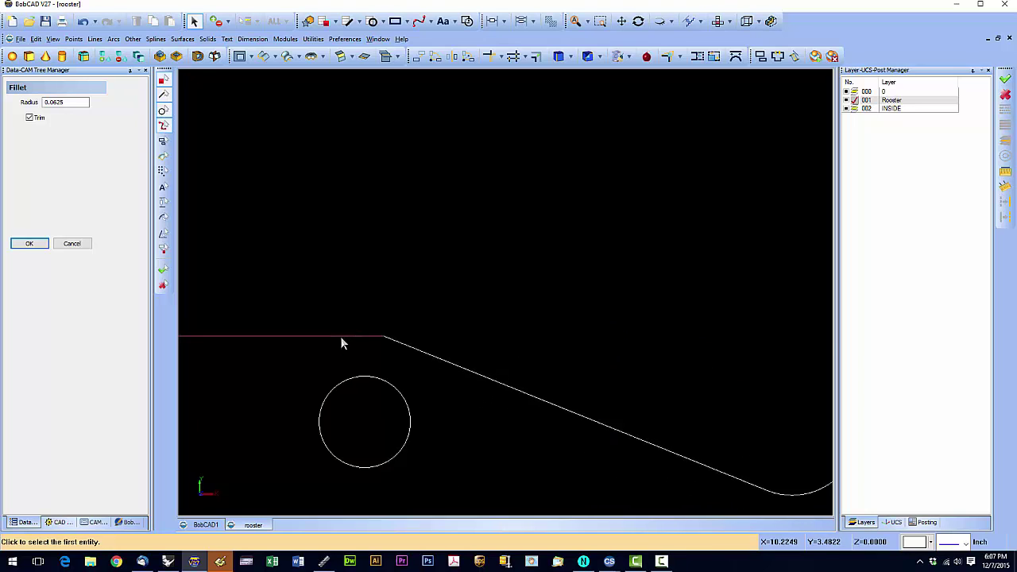
- Fillet the corner where the top edge meets the slope with radius 0.25
double_click(50, 102)
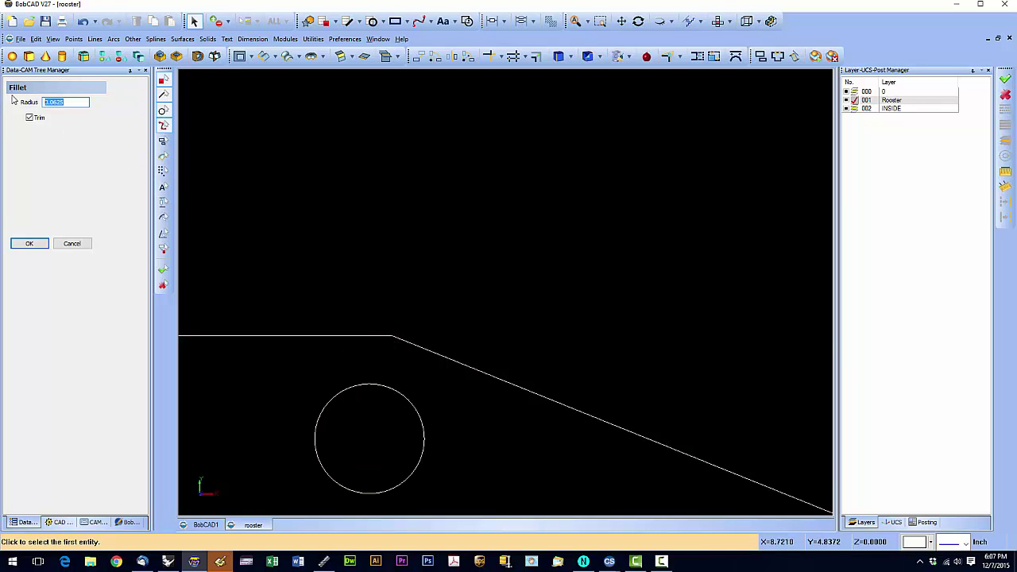
type(".25")
left_click(382, 336)
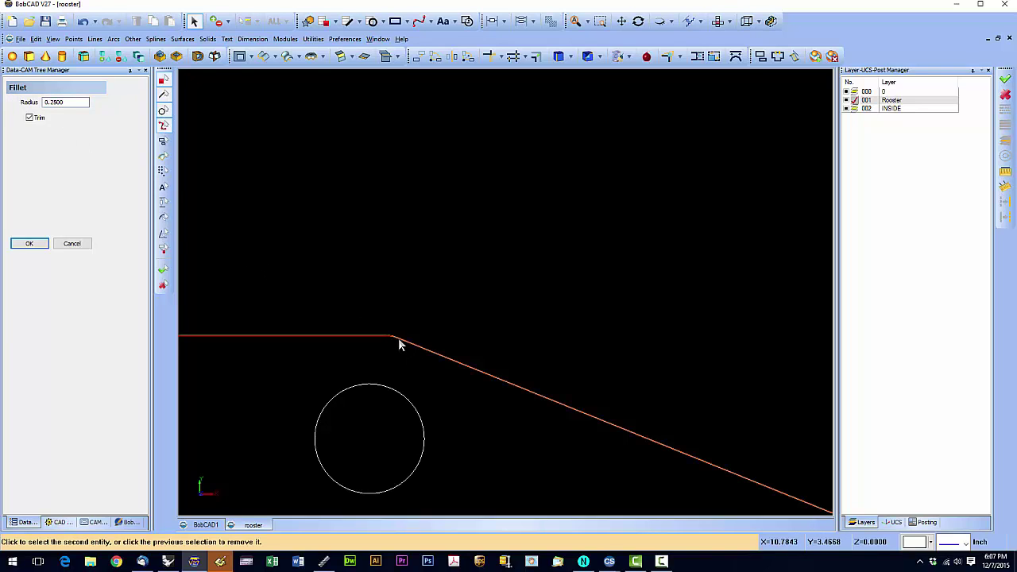
left_click(398, 339)
scroll(473, 341, "down", 2)
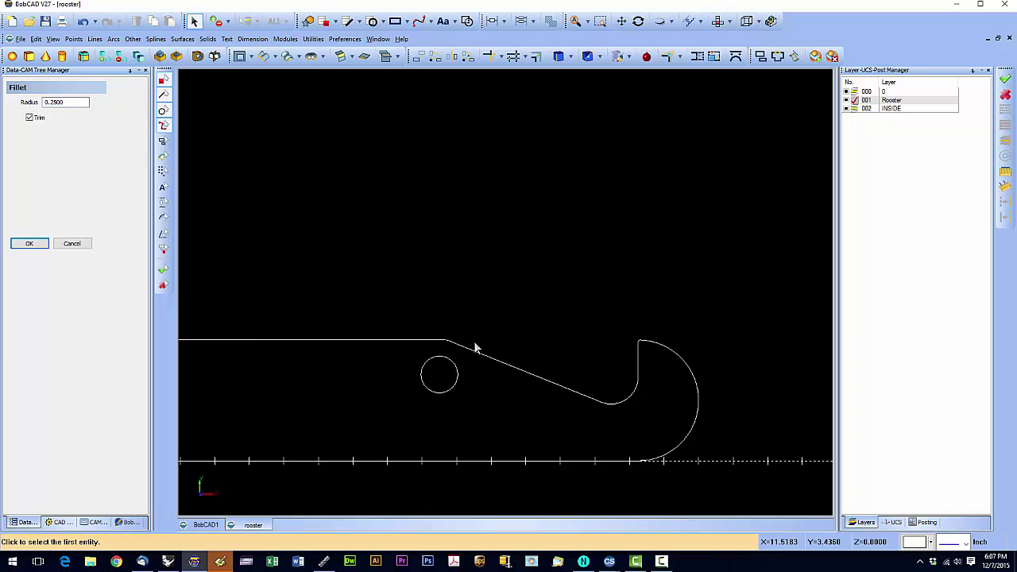
scroll(457, 356, "down", 2)
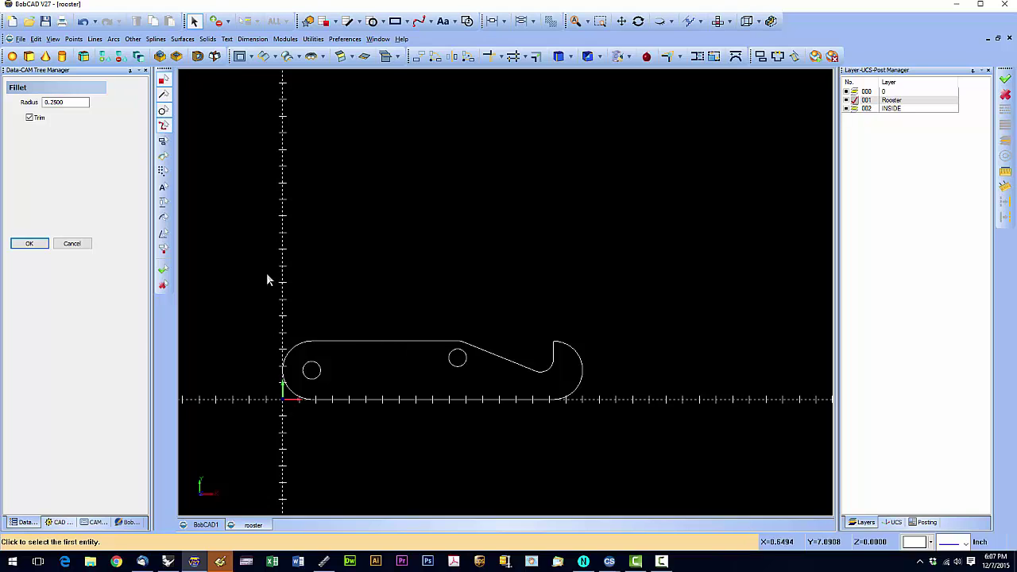
- Close the fillet settings and make layer 0 the current layer
left_click(78, 243)
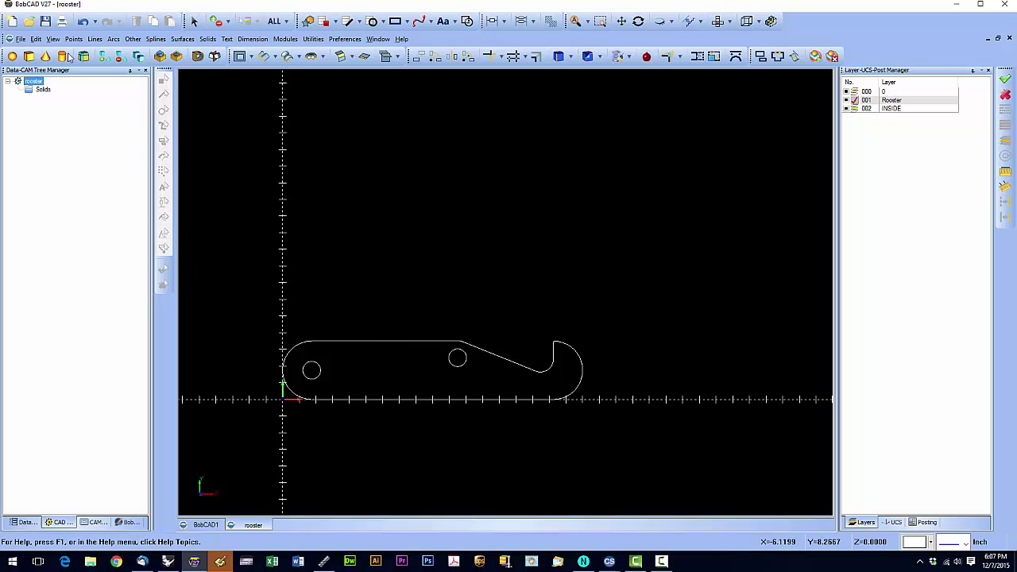
left_click(21, 39)
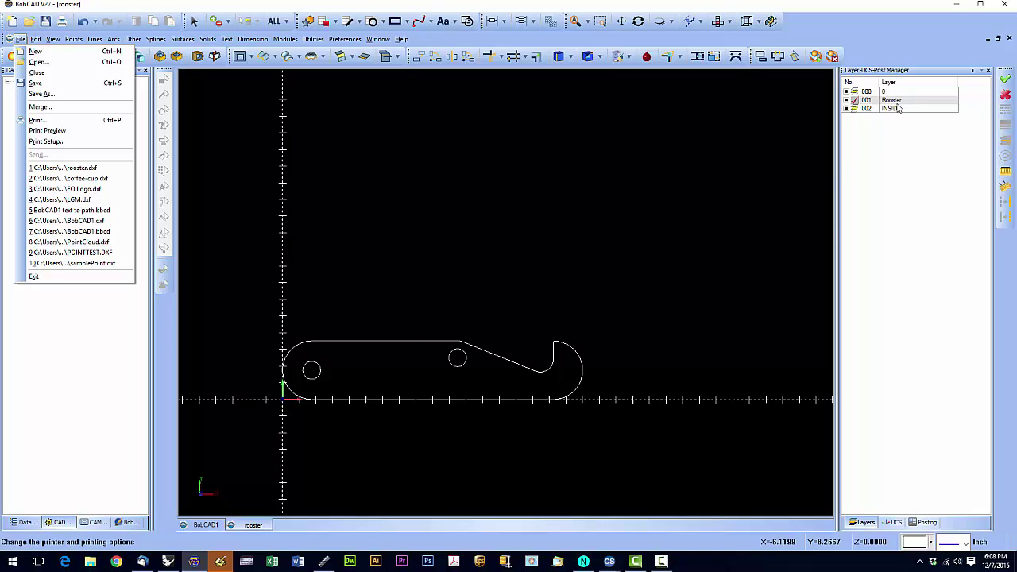
left_click(857, 92)
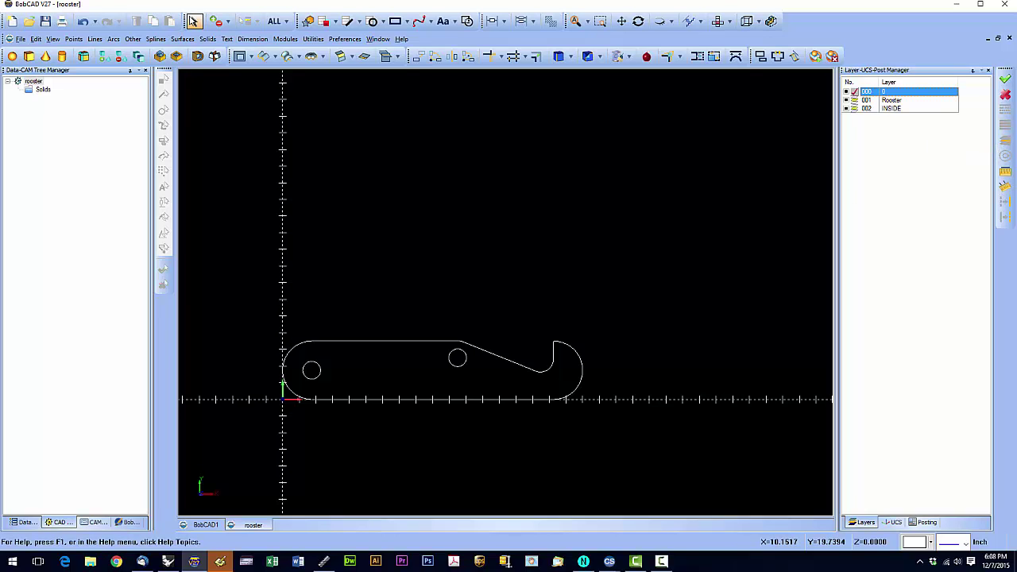
- Window-select the hook outline and both holes and move them onto layer 0
left_click(194, 21)
left_click_drag(242, 304, 667, 444)
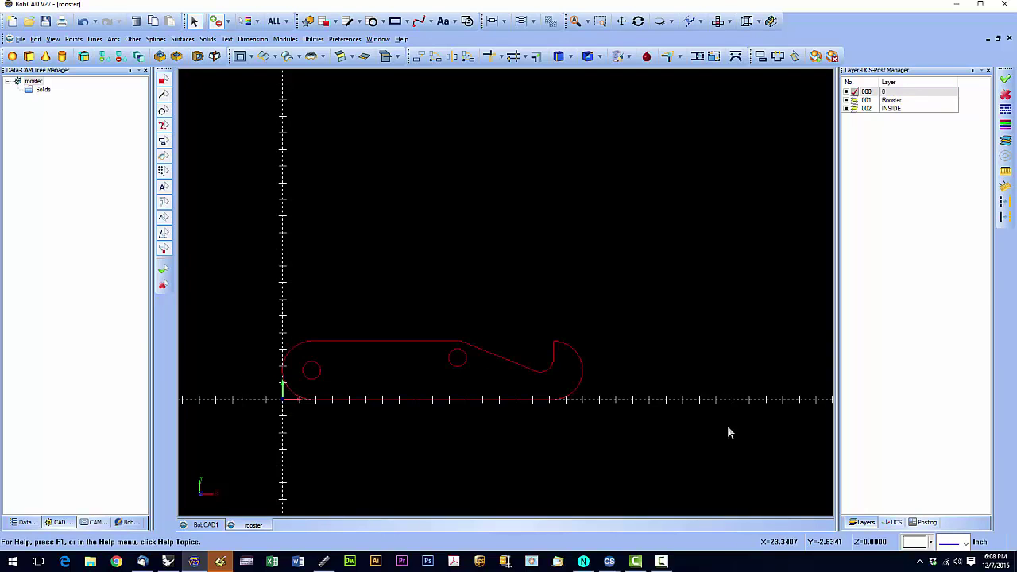
left_click(1005, 141)
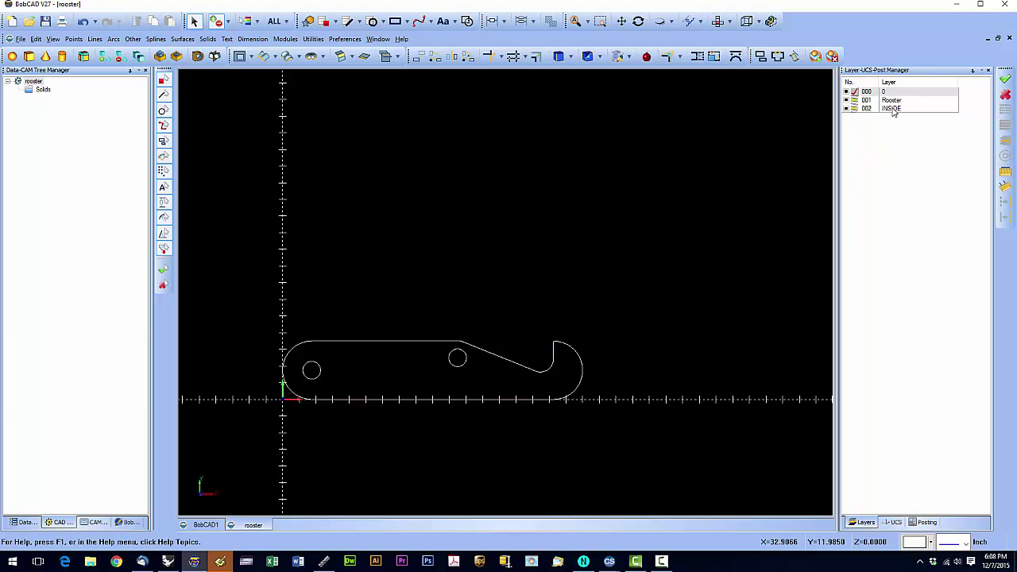
- Add a new layer named OUTSIDE in the layer manager
right_click(898, 137)
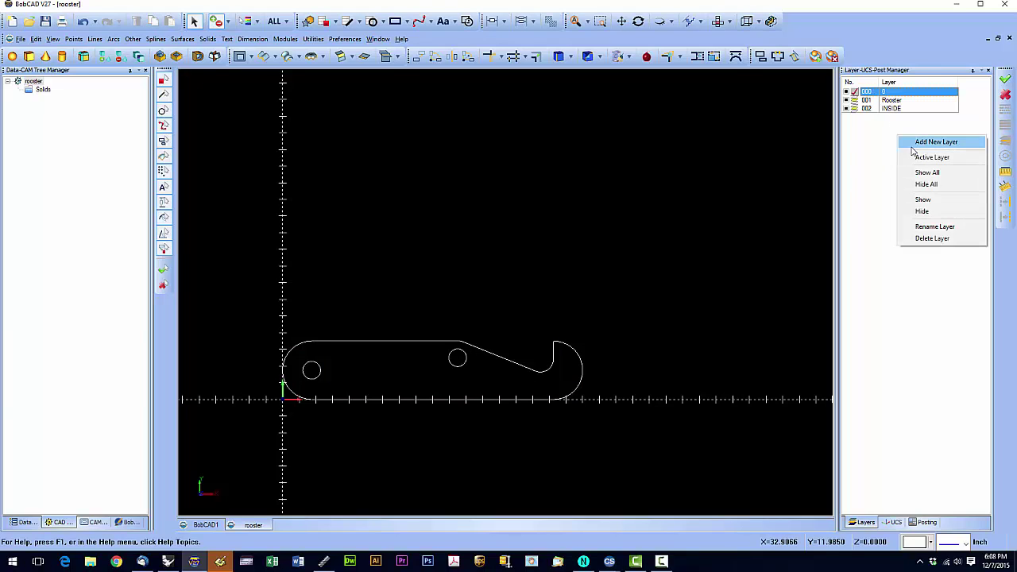
left_click(914, 143)
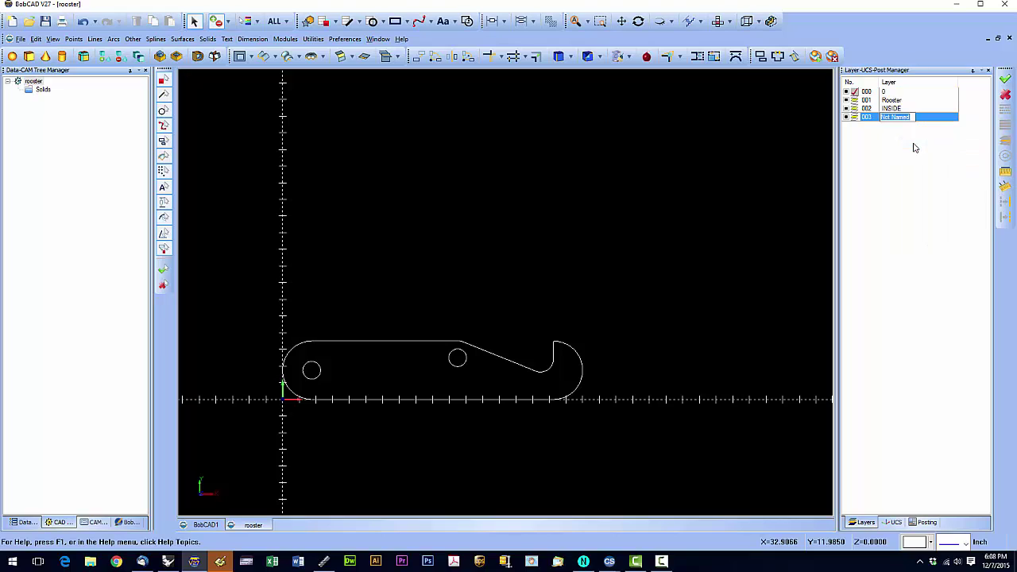
type("OUTSIDE")
key("Return")
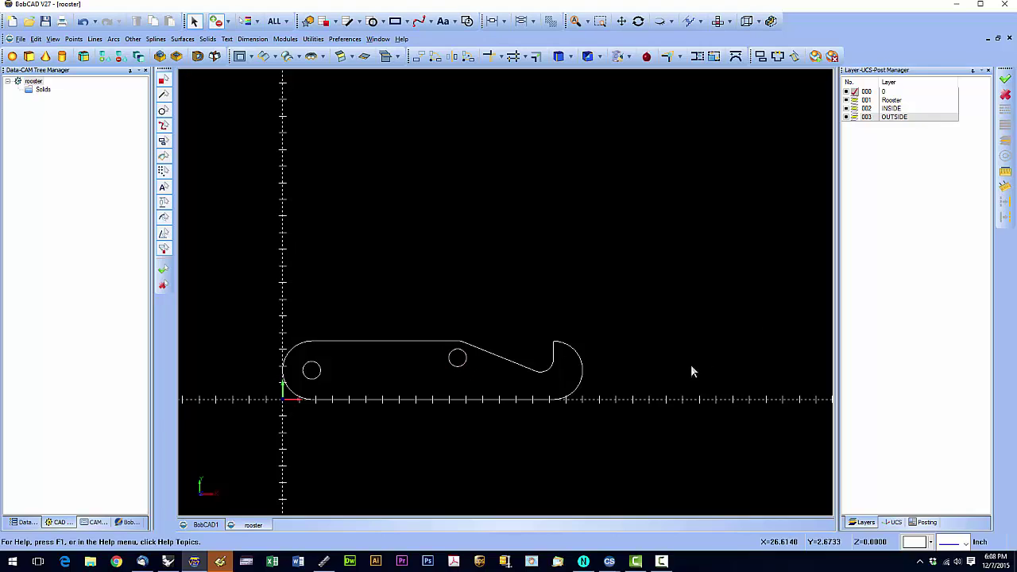
- Assign both hole circles to the INSIDE layer through Modify Attributes
left_click(460, 367)
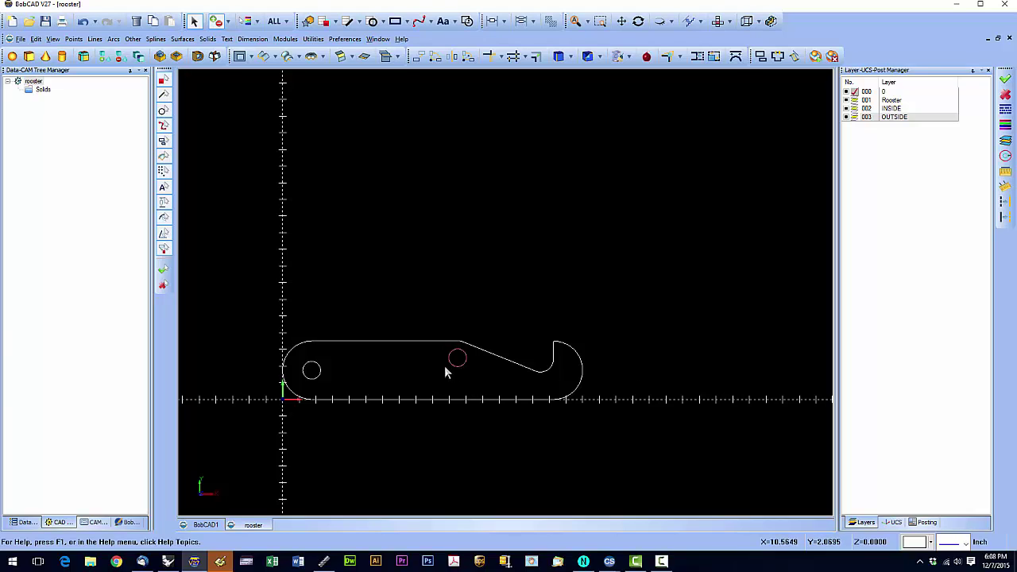
right_click(347, 371)
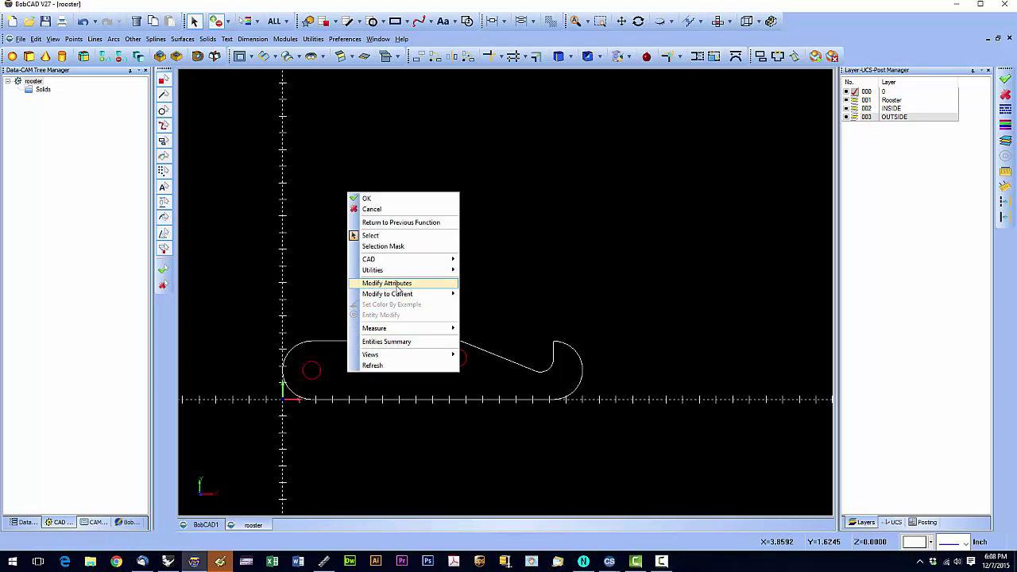
mouse_move(397, 286)
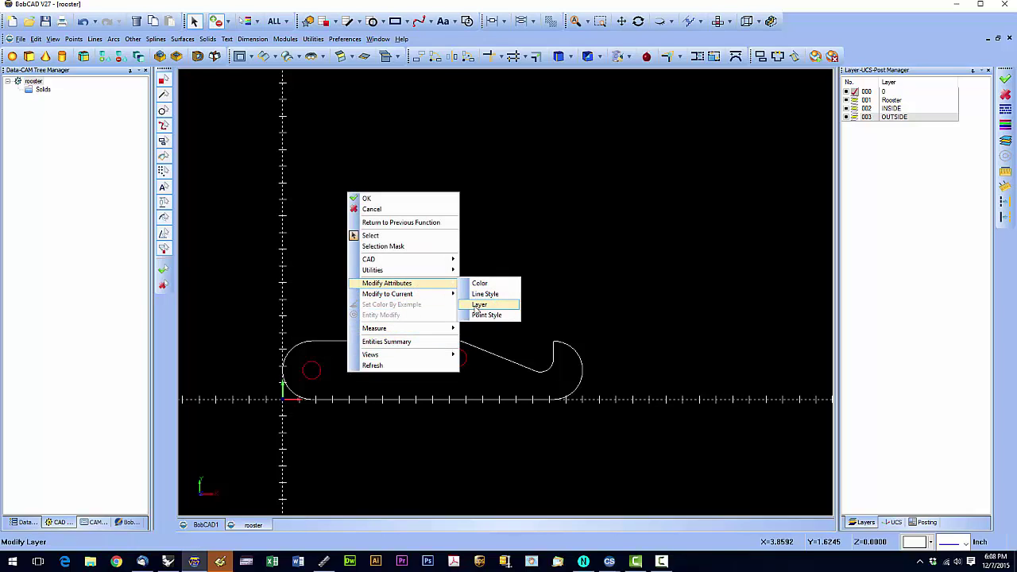
left_click(476, 306)
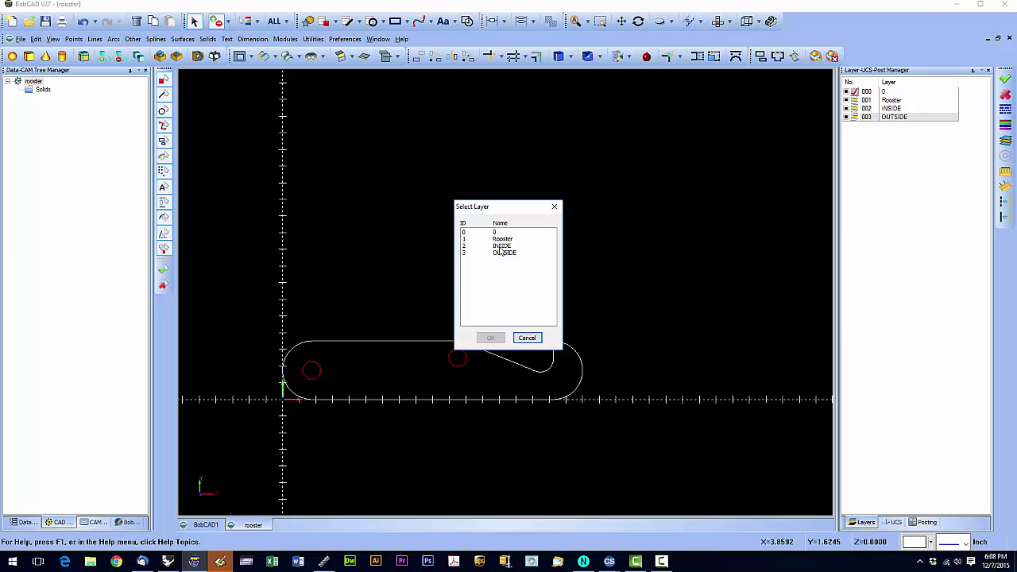
left_click(500, 245)
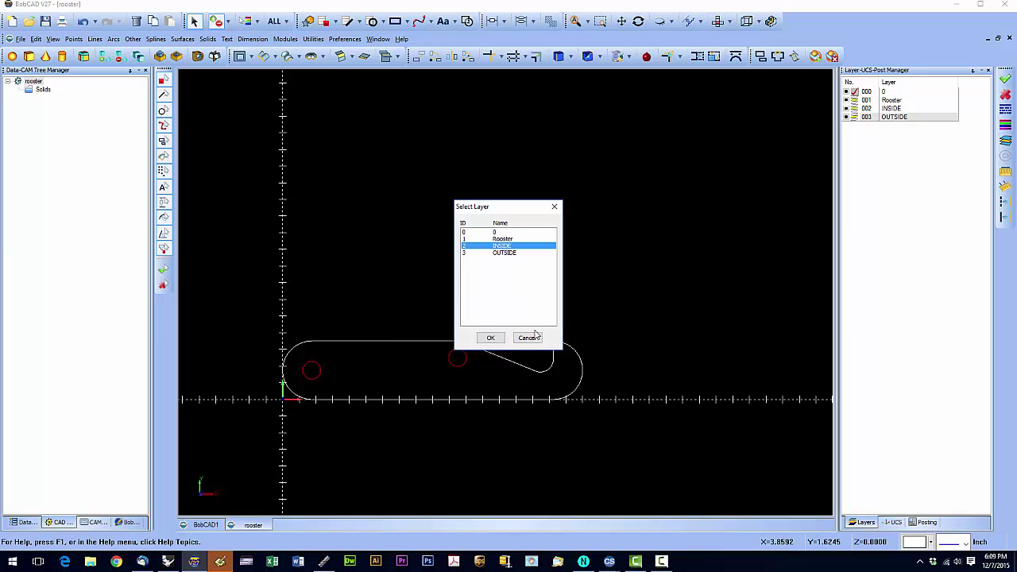
left_click(490, 337)
left_click(506, 365)
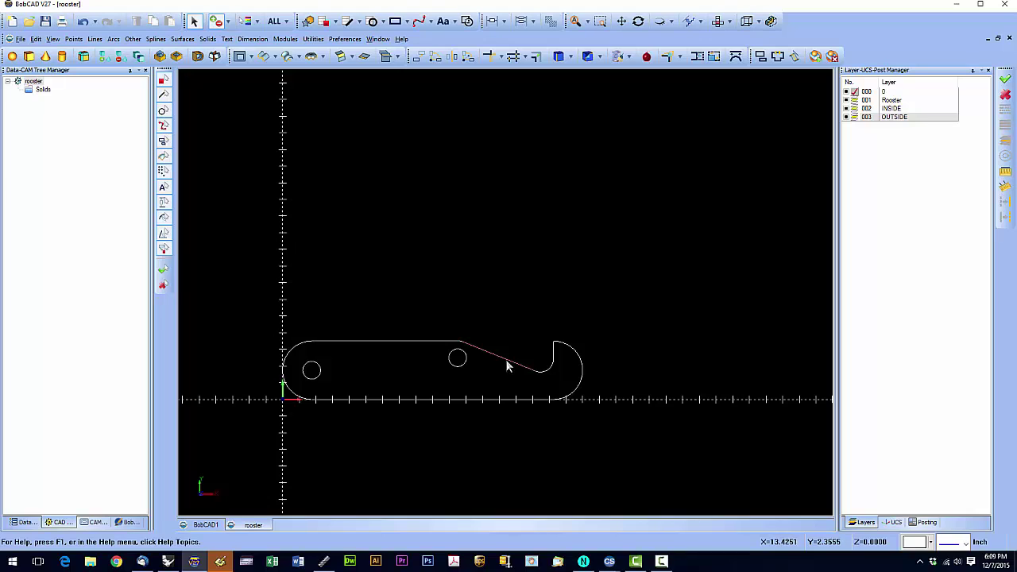
- Chain-select the outer contour and assign it to the OUTSIDE layer
double_click(508, 366)
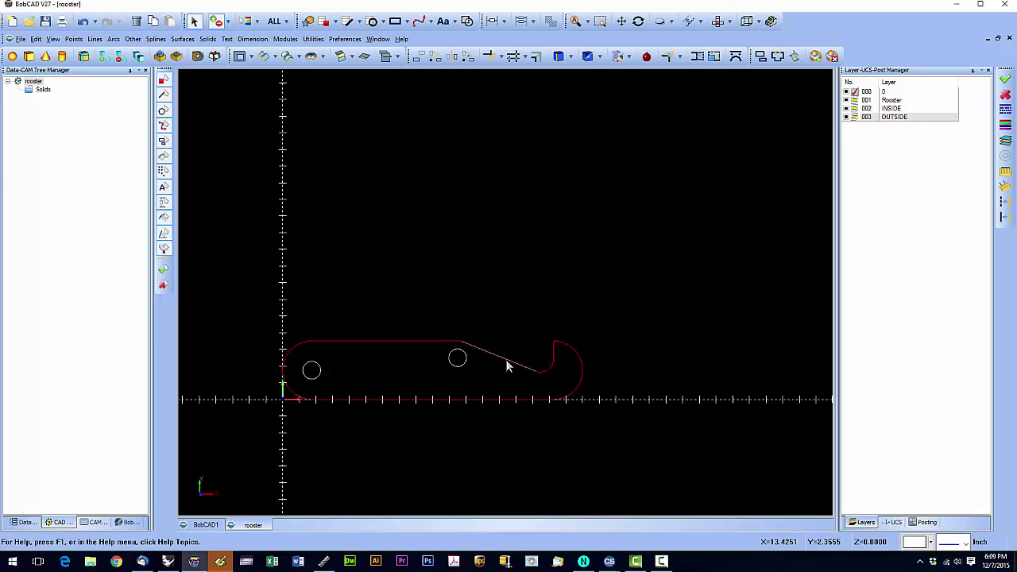
right_click(495, 377)
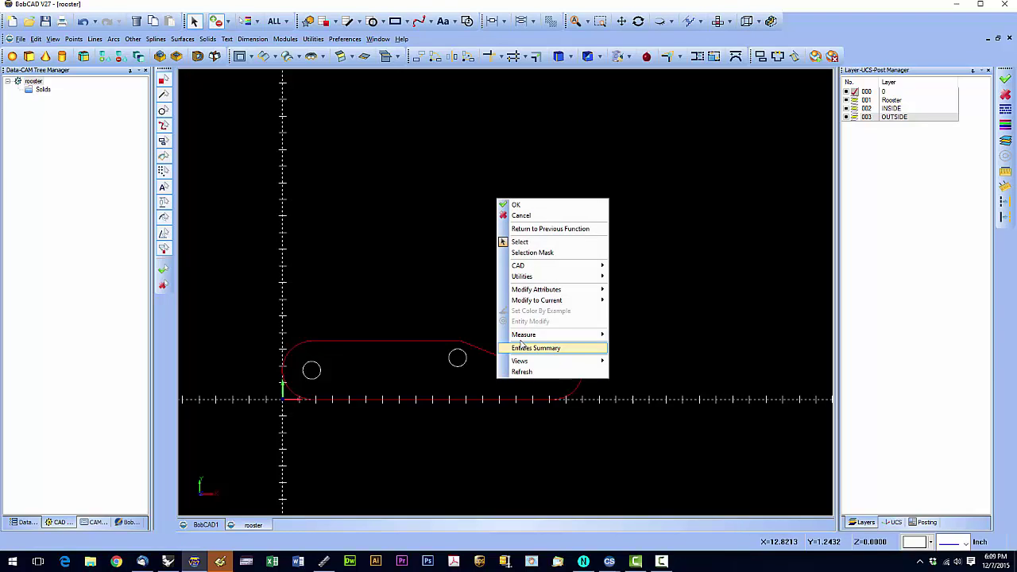
mouse_move(538, 292)
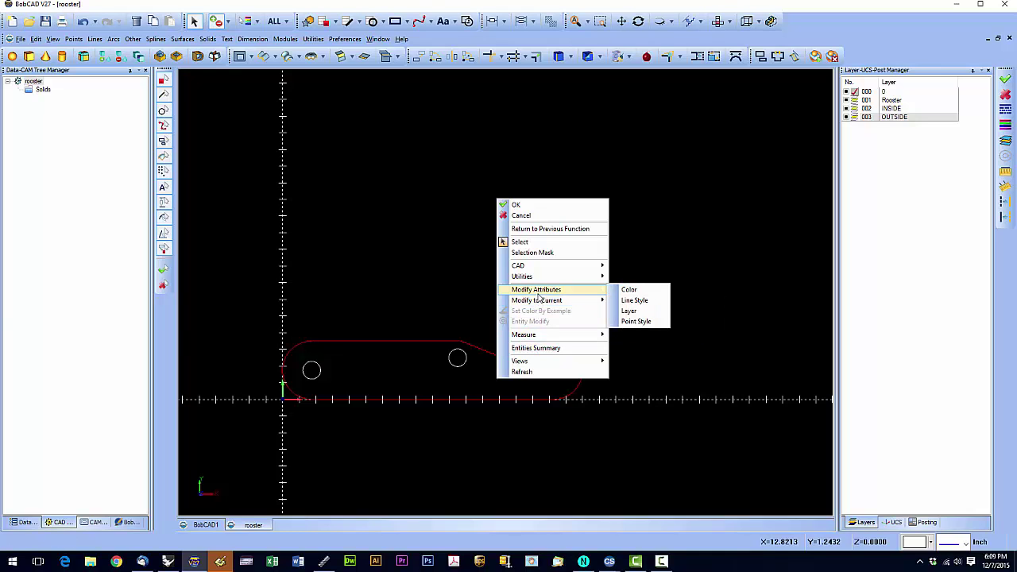
left_click(627, 311)
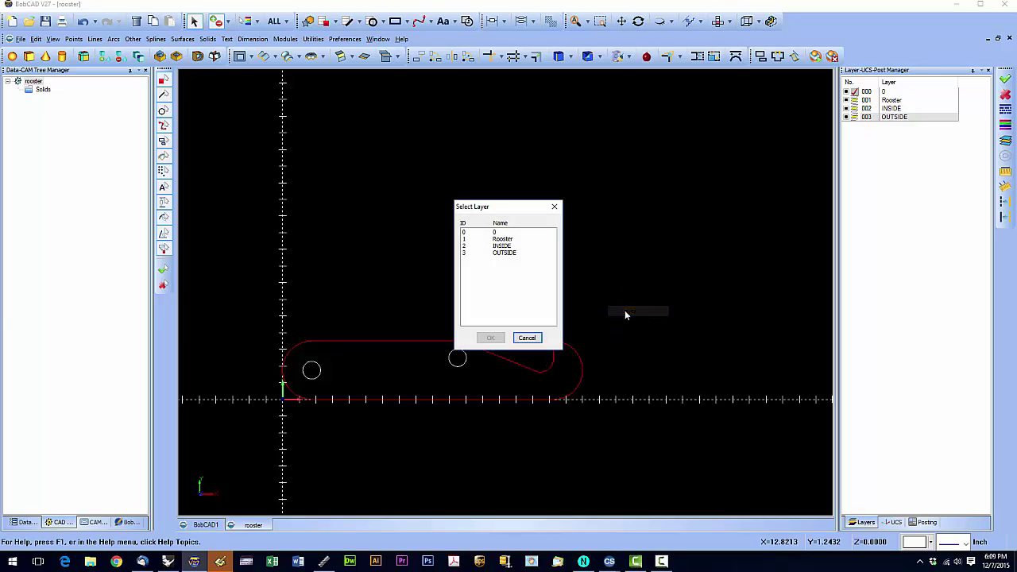
left_click(515, 253)
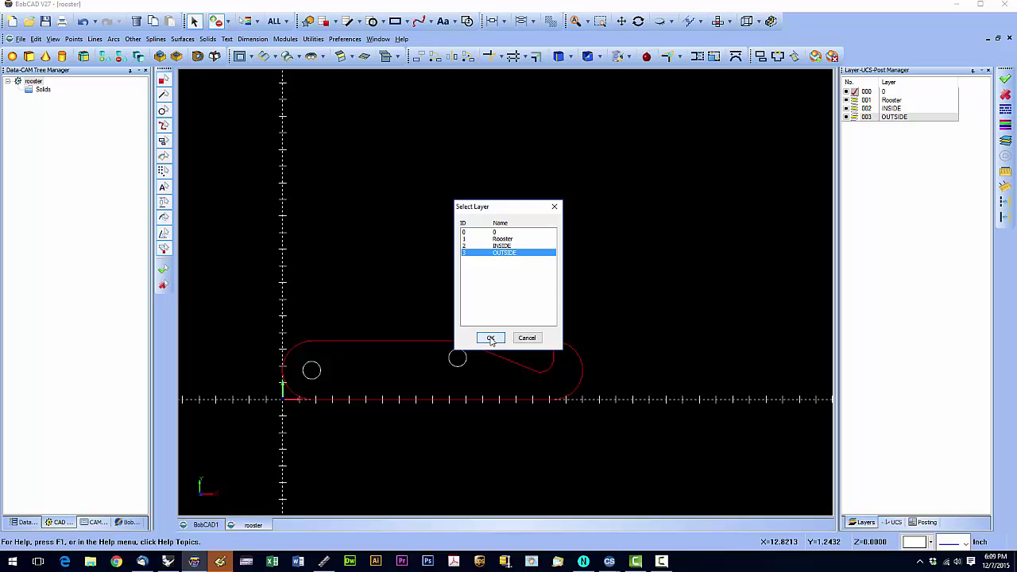
left_click(490, 338)
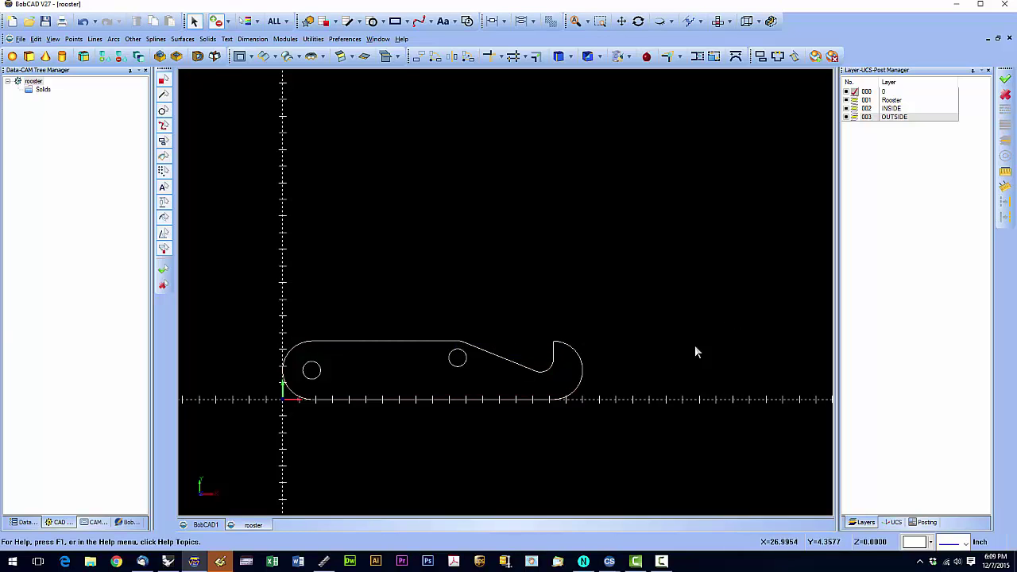
left_click(453, 366)
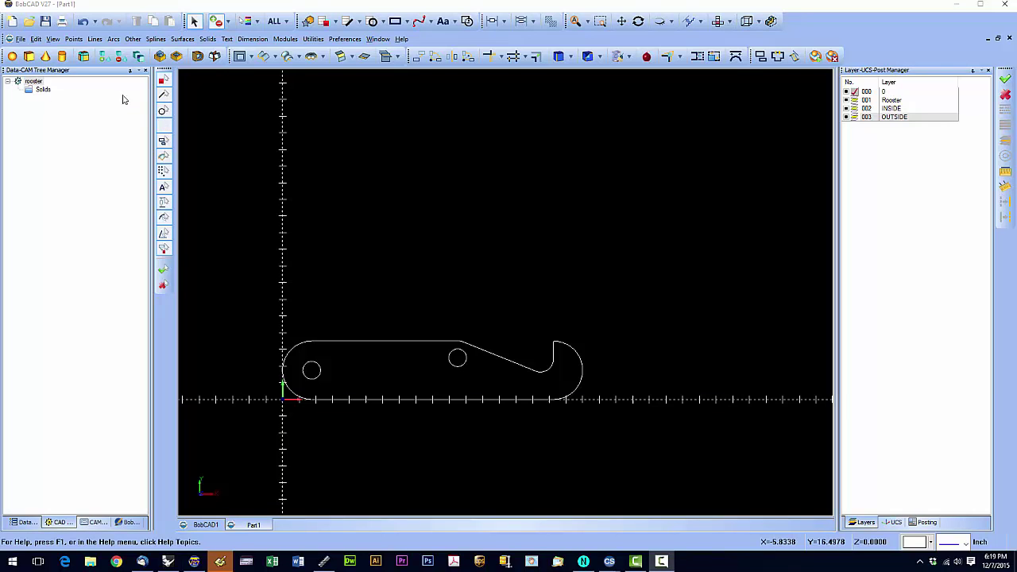
- Save the drawing in AutoCAD DXF format as Part2.dxf in the Sample-DXF folder
left_click(21, 40)
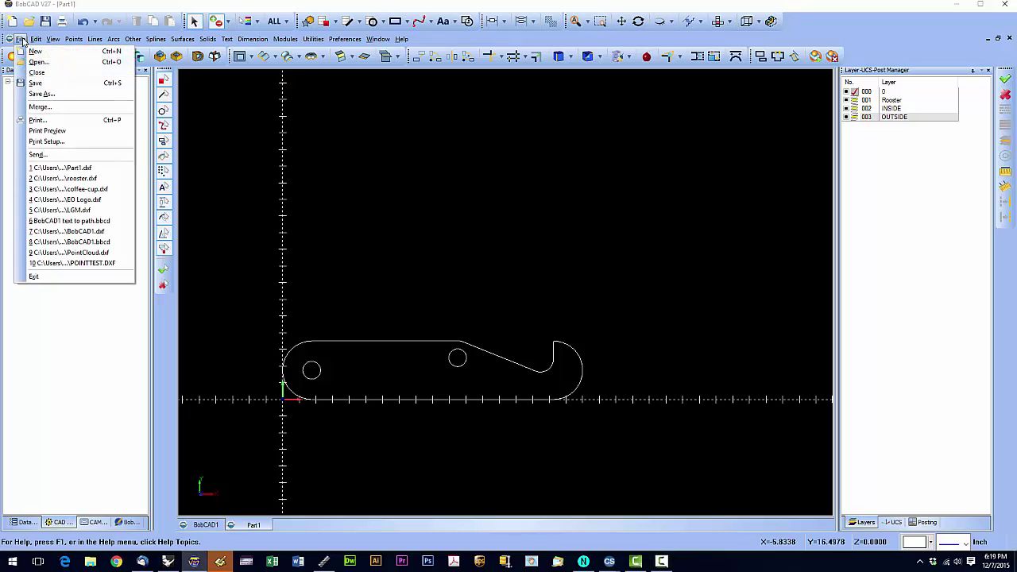
left_click(39, 94)
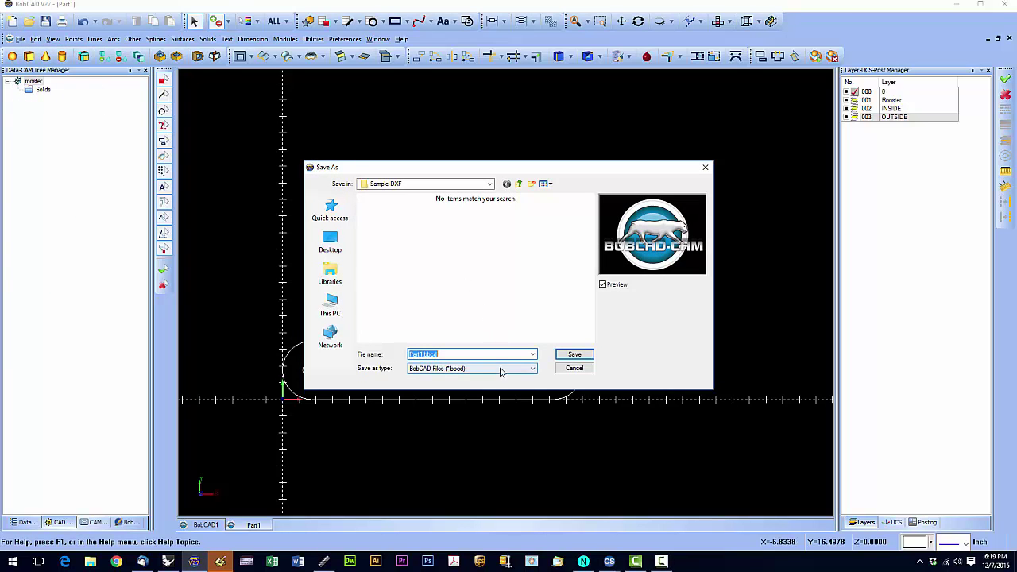
left_click(501, 369)
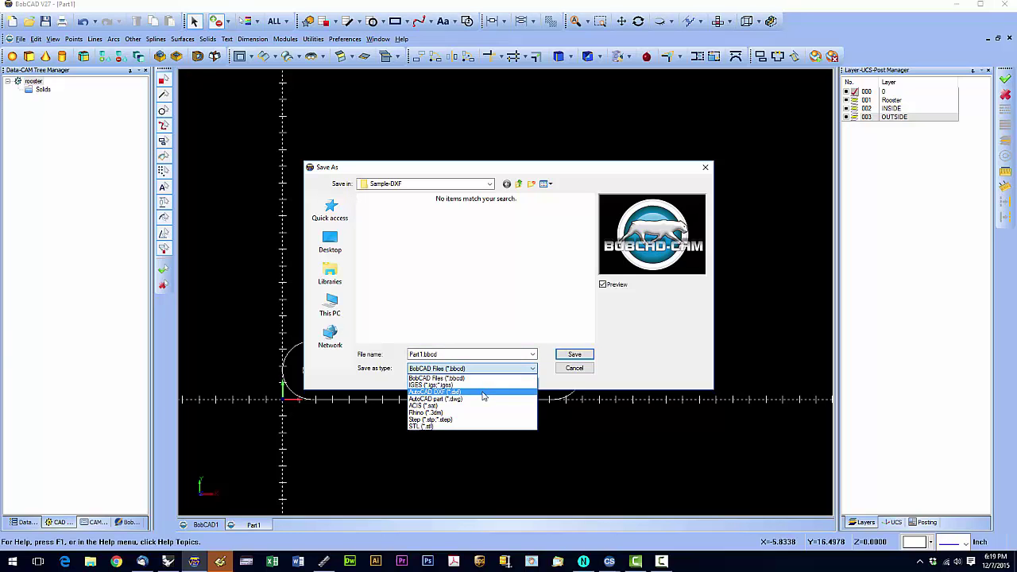
left_click(483, 392)
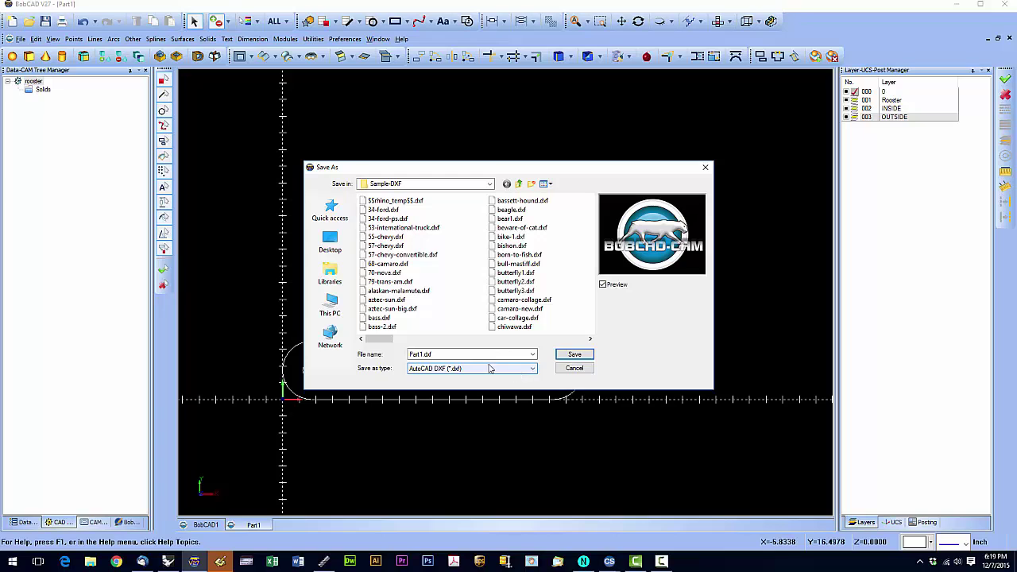
left_click(451, 354)
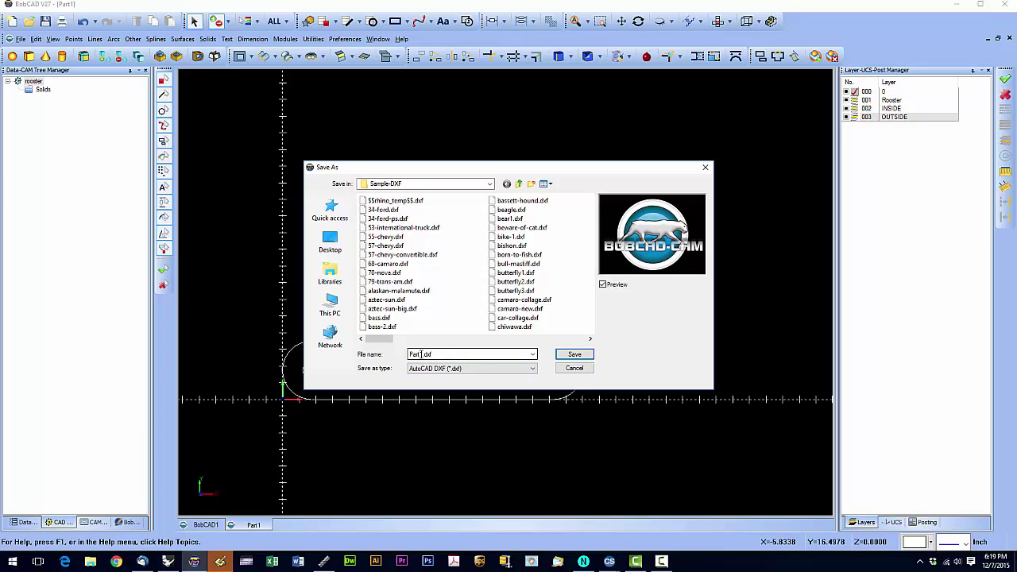
double_click(424, 355)
left_click(429, 355)
key("BackSpace")
type("2")
left_click(570, 357)
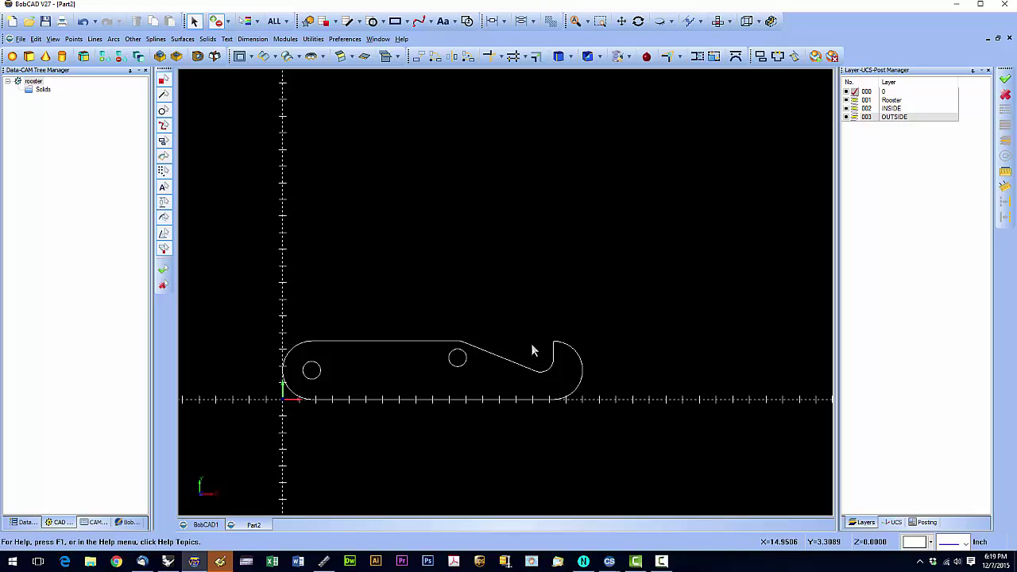
left_click(394, 341)
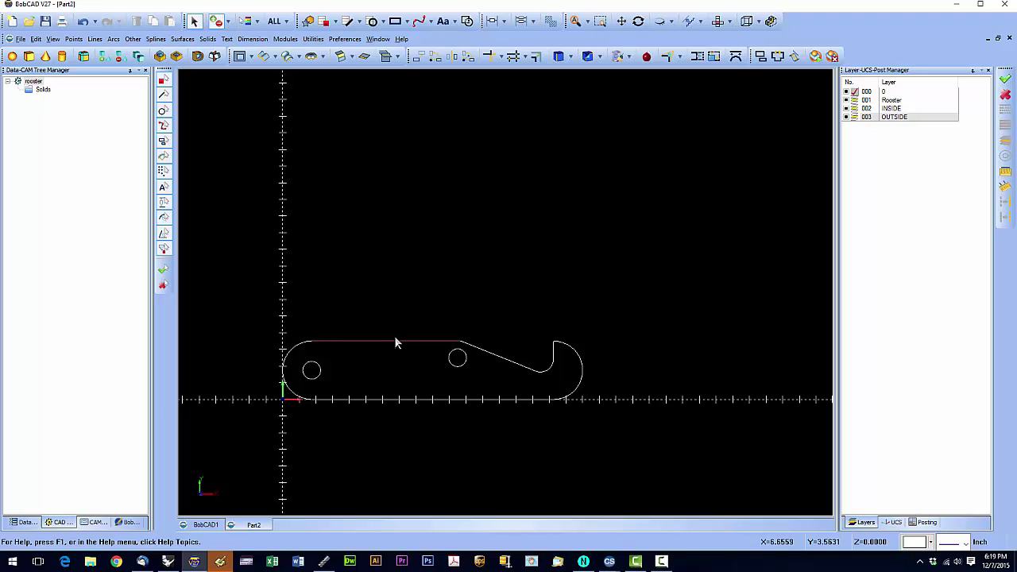